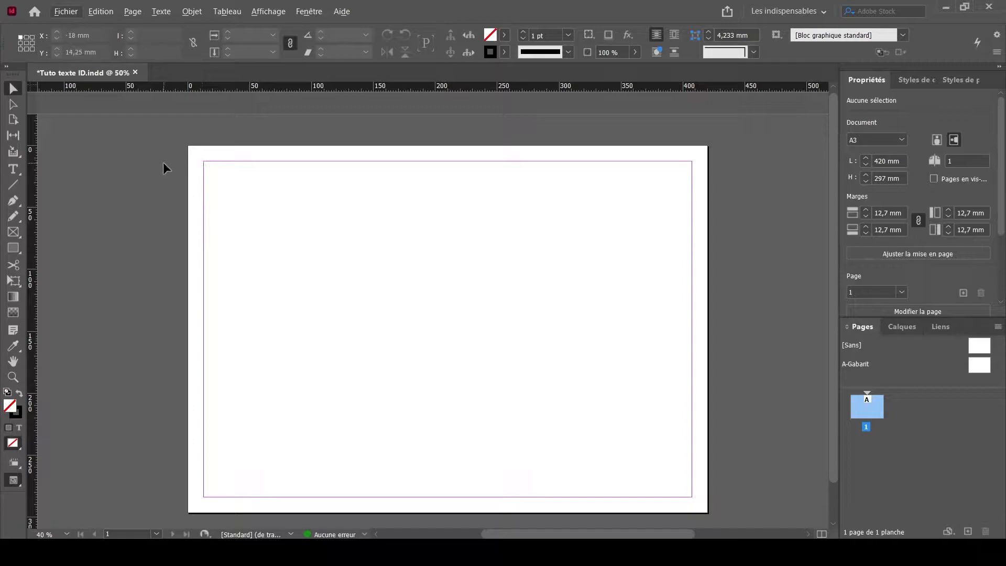
Draw a text frame about 128 mm wide and 87 mm high in the upper left area of the page
{"action": "left_click", "coordinate": [13, 168]}
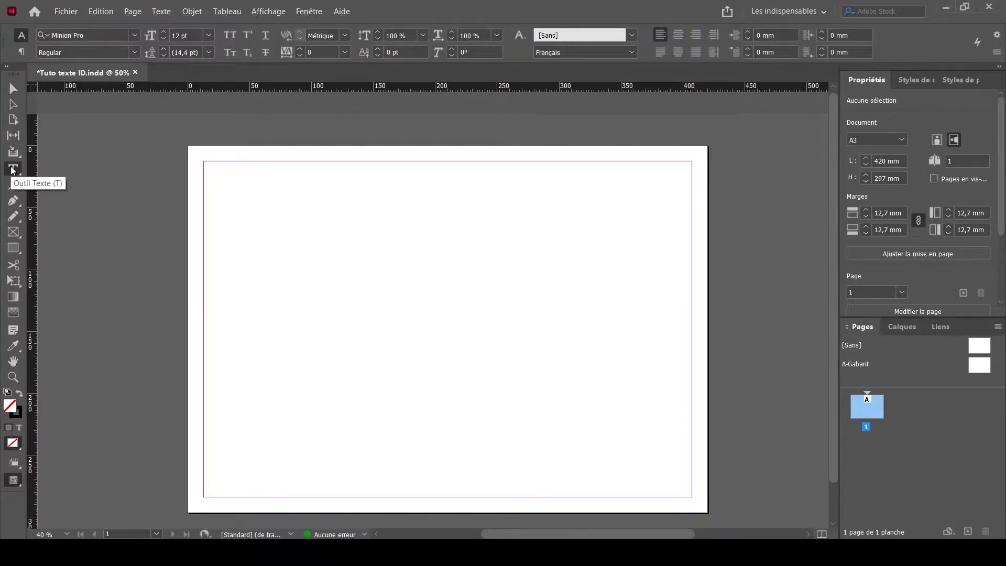
{"action": "mouse_move", "coordinate": [220, 174]}
{"action": "left_mouse_down"}
{"action": "mouse_move", "coordinate": [288, 285]}
{"action": "mouse_move", "coordinate": [372, 225]}
{"action": "mouse_move", "coordinate": [378, 273]}
{"action": "left_mouse_up"}
{"action": "scroll", "coordinate": [238, 157], "scroll_direction": "up", "scroll_amount": 3}
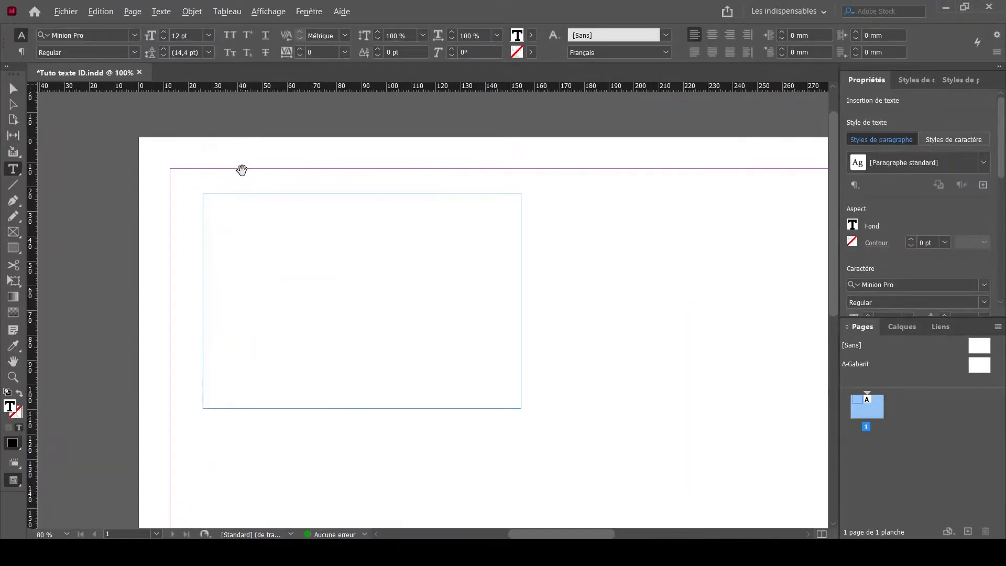
{"action": "scroll", "coordinate": [322, 257], "scroll_direction": "up", "scroll_amount": 1}
{"action": "scroll", "coordinate": [323, 266], "scroll_direction": "up", "scroll_amount": 1}
{"action": "scroll", "coordinate": [324, 270], "scroll_direction": "up", "scroll_amount": 1}
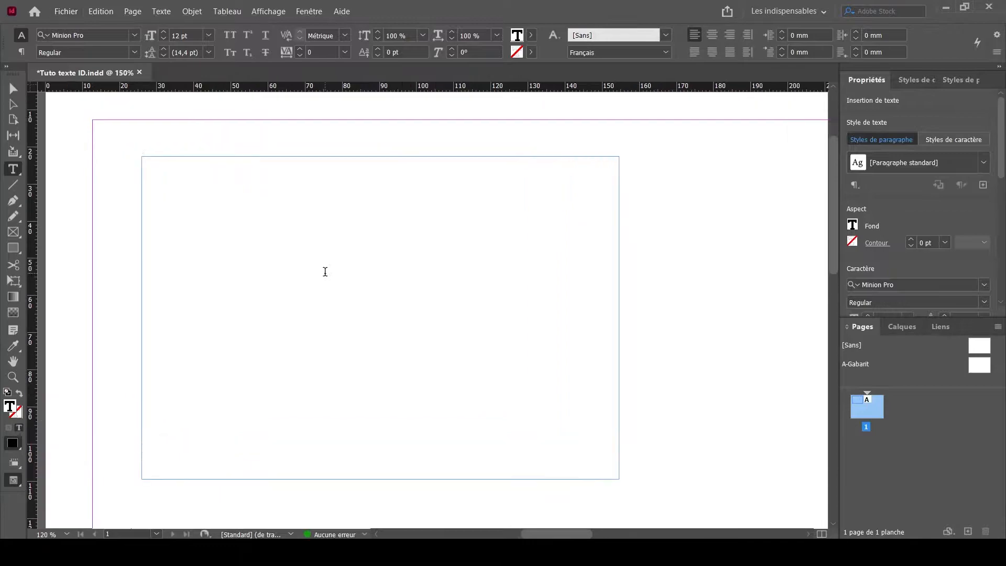
{"action": "scroll", "coordinate": [314, 261], "scroll_direction": "up", "scroll_amount": 1}
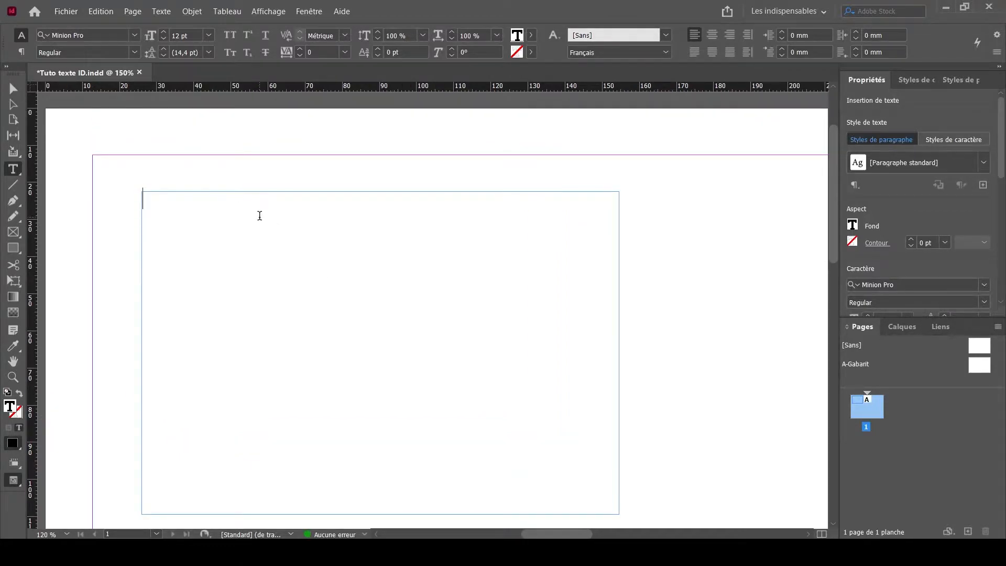
Enter "Ceci est un bloc de texte." in the new text frame and deselect it
{"action": "type", "text": "Ceci est u"}
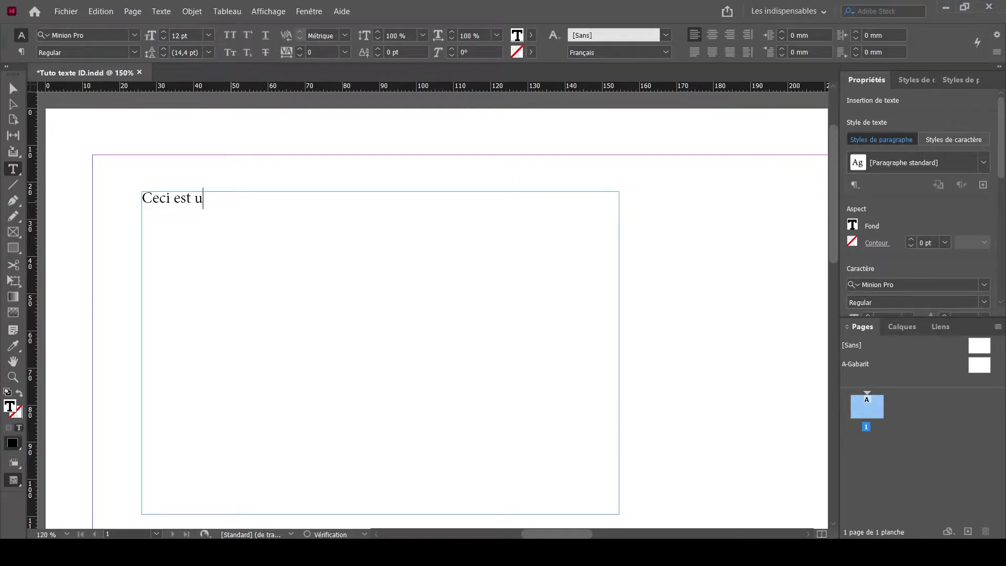
{"action": "type", "text": "n bloc de texte"}
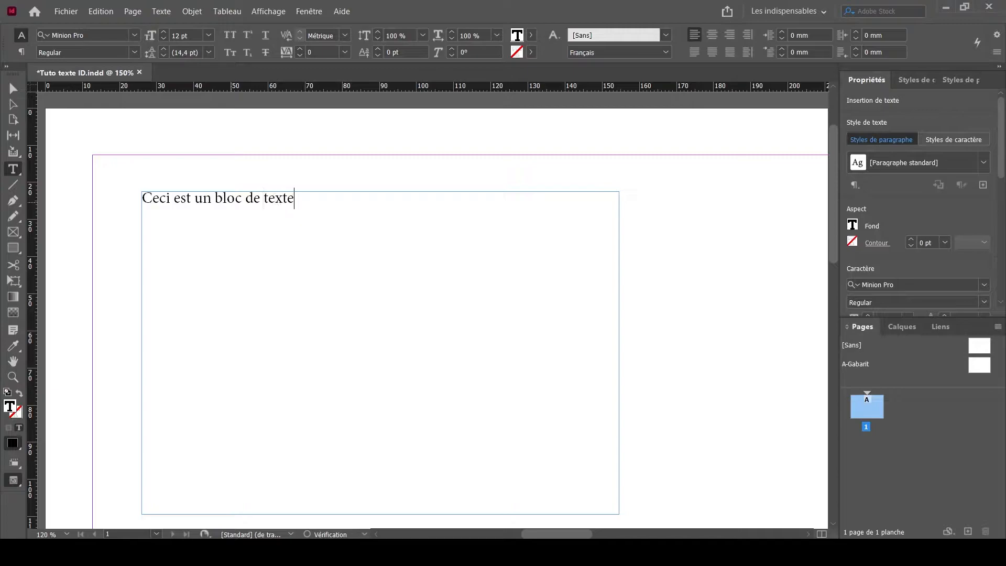
{"action": "type", "text": "."}
{"action": "key", "text": "Escape"}
{"action": "left_click", "coordinate": [229, 168]}
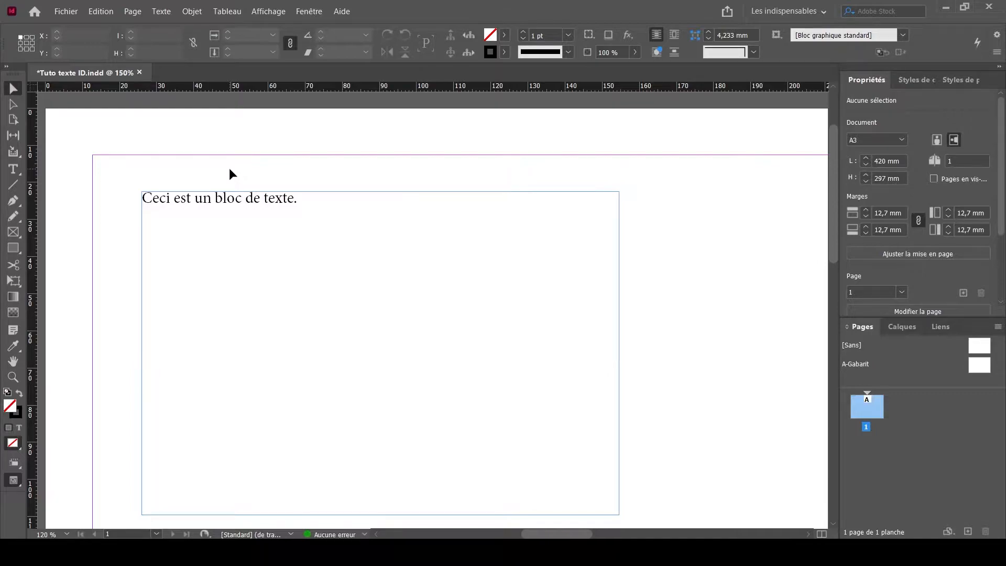
Fill the rest of the text frame with placeholder text after the existing sentence
{"action": "double_click", "coordinate": [305, 200]}
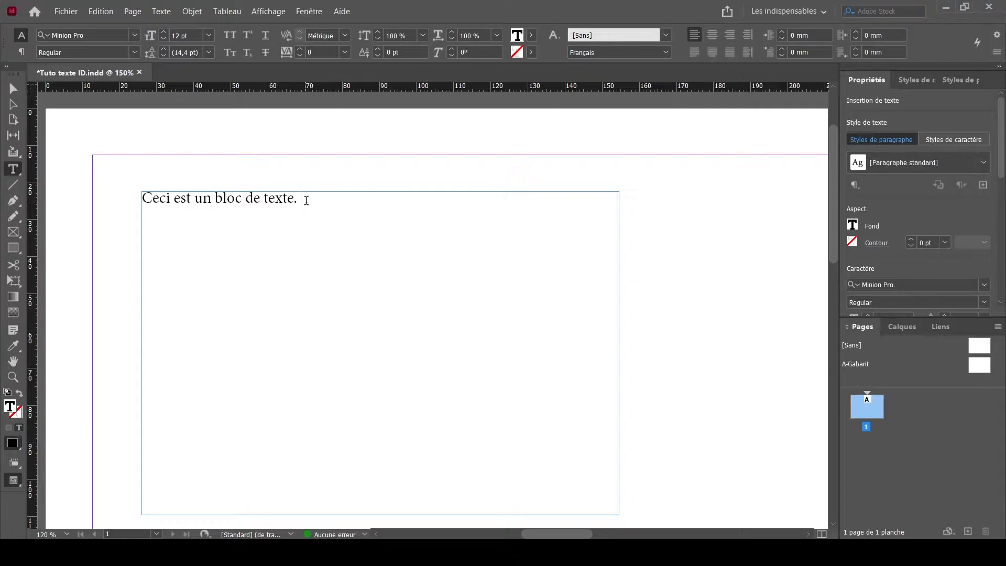
{"action": "left_click", "coordinate": [168, 15]}
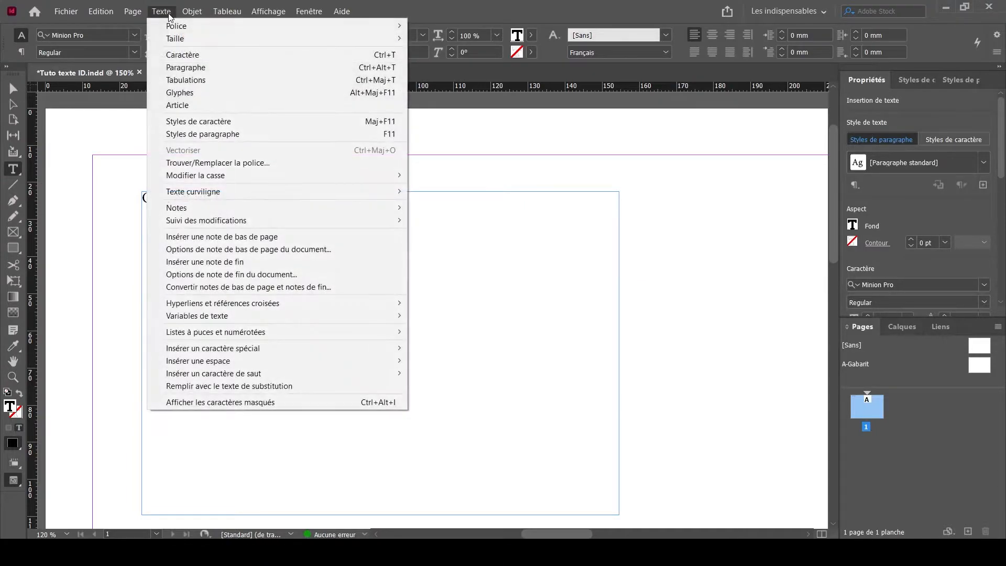
{"action": "left_click", "coordinate": [213, 386]}
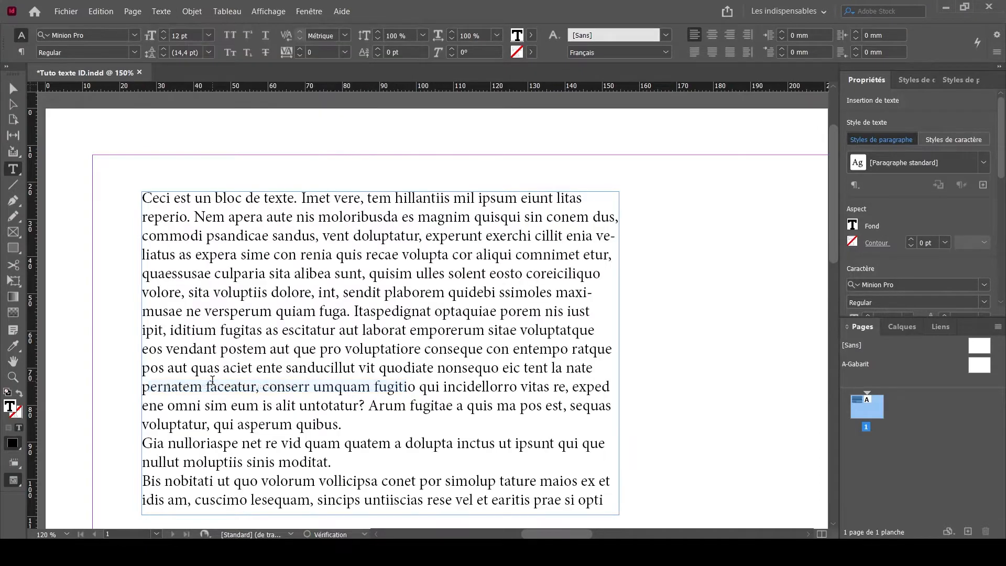
{"action": "key", "text": "Escape"}
{"action": "left_click", "coordinate": [661, 431]}
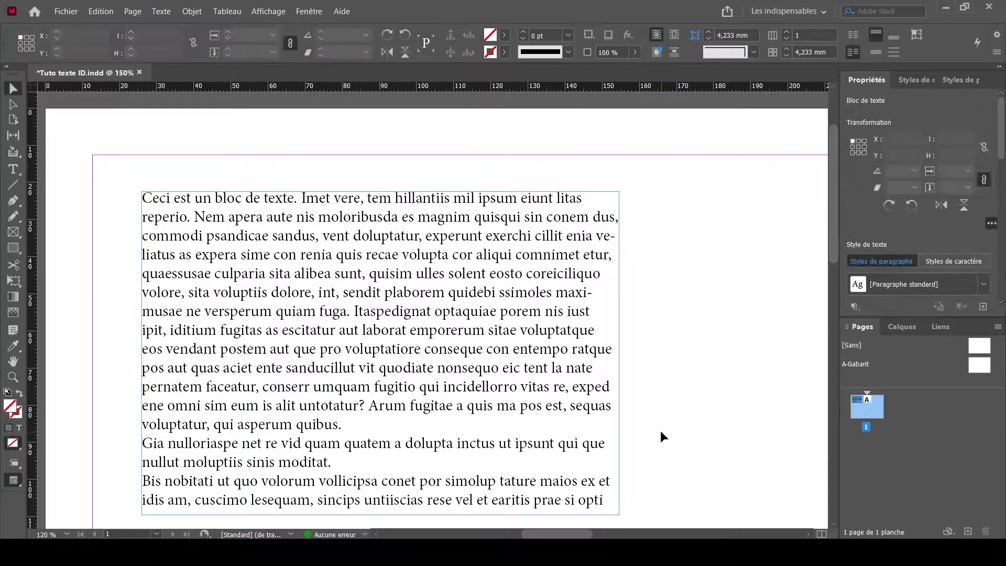
Resize the text frame to about 170.5 × 91.8 mm, with its upper-left corner on the page margins at 12.7 mm
{"action": "scroll", "coordinate": [660, 429], "scroll_direction": "down", "scroll_amount": 1}
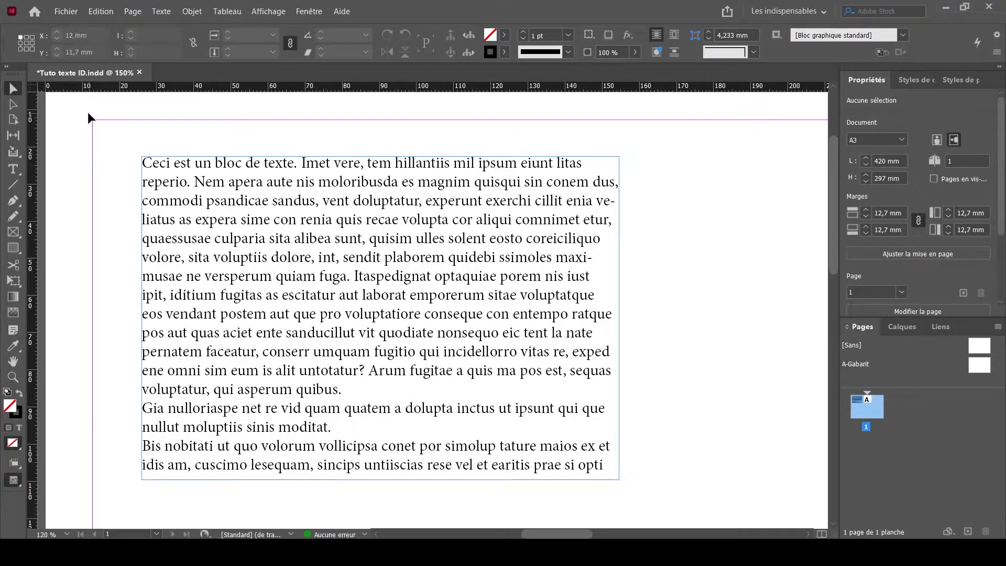
{"action": "left_click", "coordinate": [13, 87]}
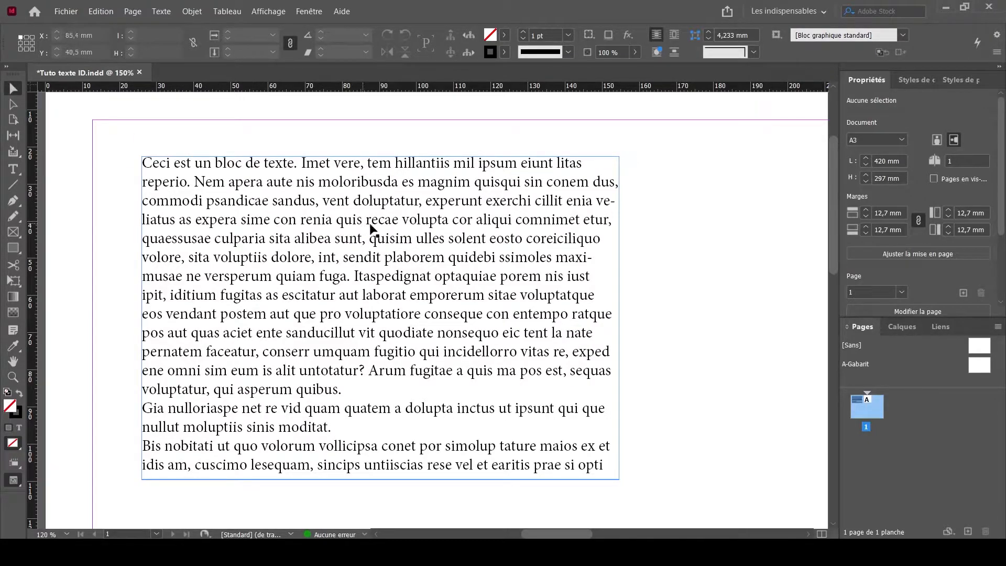
{"action": "left_click", "coordinate": [619, 307]}
{"action": "left_click_drag", "start_coordinate": [619, 317], "coordinate": [725, 317]}
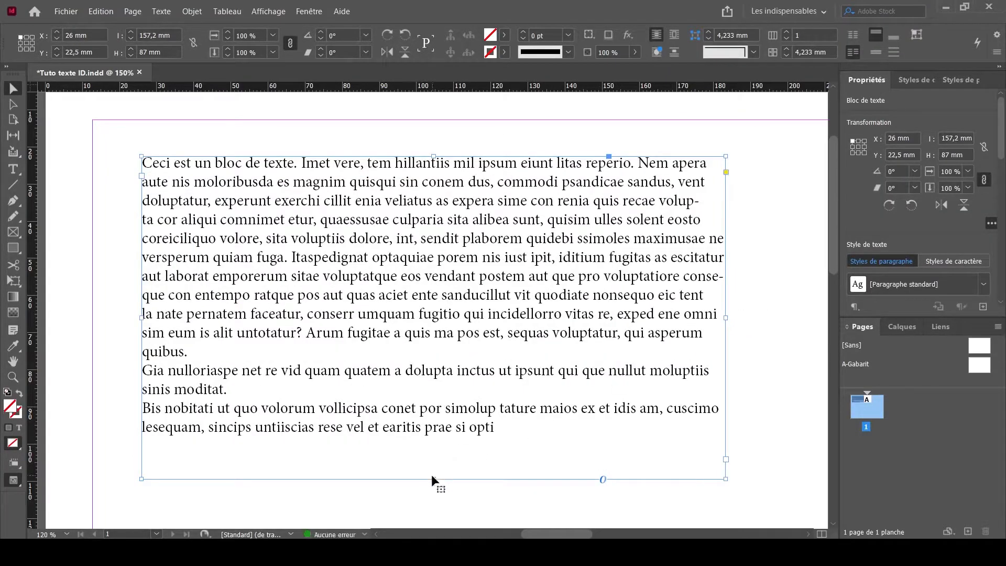
{"action": "left_click_drag", "start_coordinate": [434, 478], "coordinate": [433, 461]}
{"action": "left_click_drag", "start_coordinate": [141, 316], "coordinate": [92, 308]}
{"action": "left_click_drag", "start_coordinate": [414, 156], "coordinate": [414, 120]}
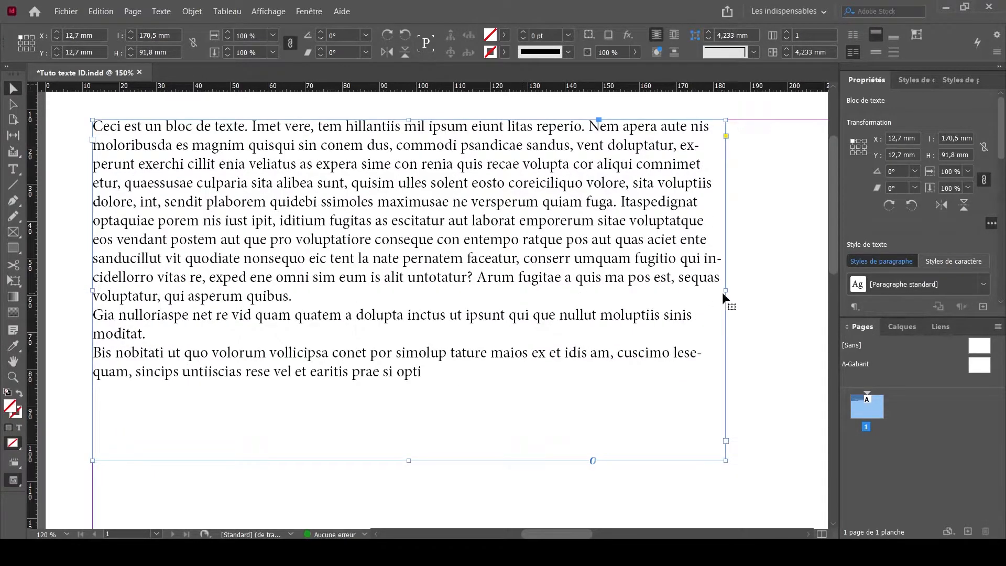
Vary the text frame's width, ending at about 175 mm, and fit its height to the text
{"action": "left_click_drag", "start_coordinate": [725, 291], "coordinate": [802, 291]}
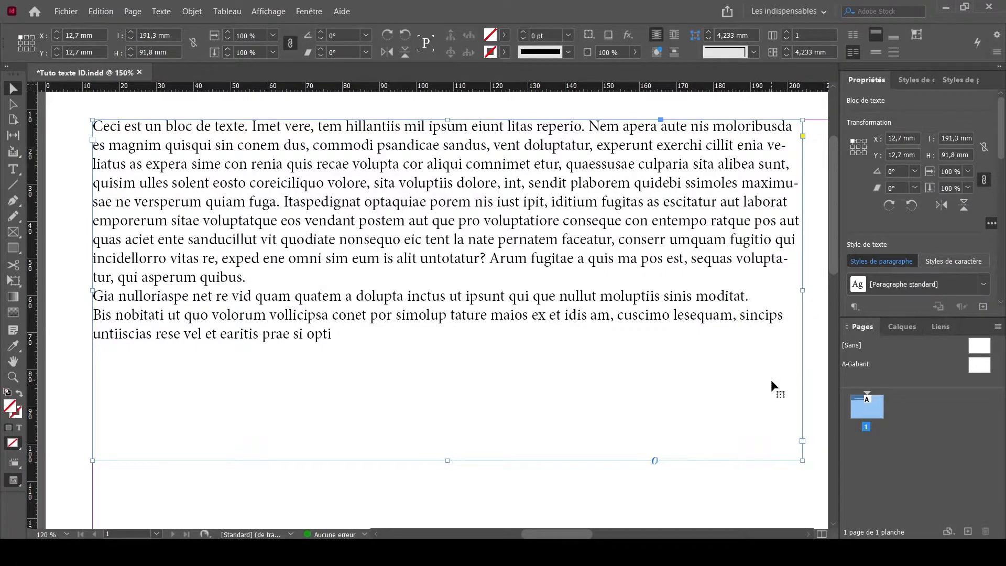
{"action": "left_click_drag", "start_coordinate": [805, 288], "coordinate": [351, 277]}
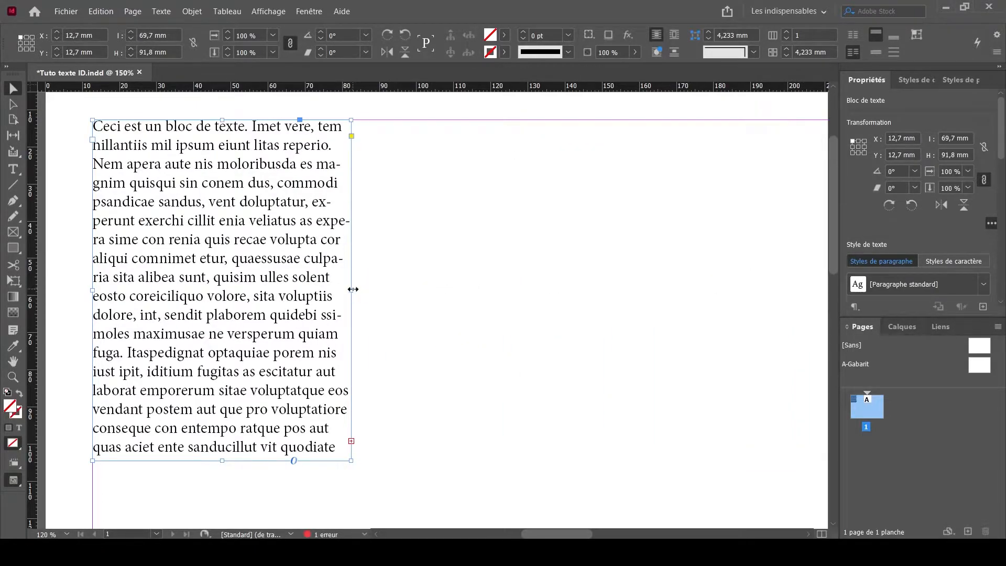
{"action": "left_click_drag", "start_coordinate": [352, 289], "coordinate": [743, 317]}
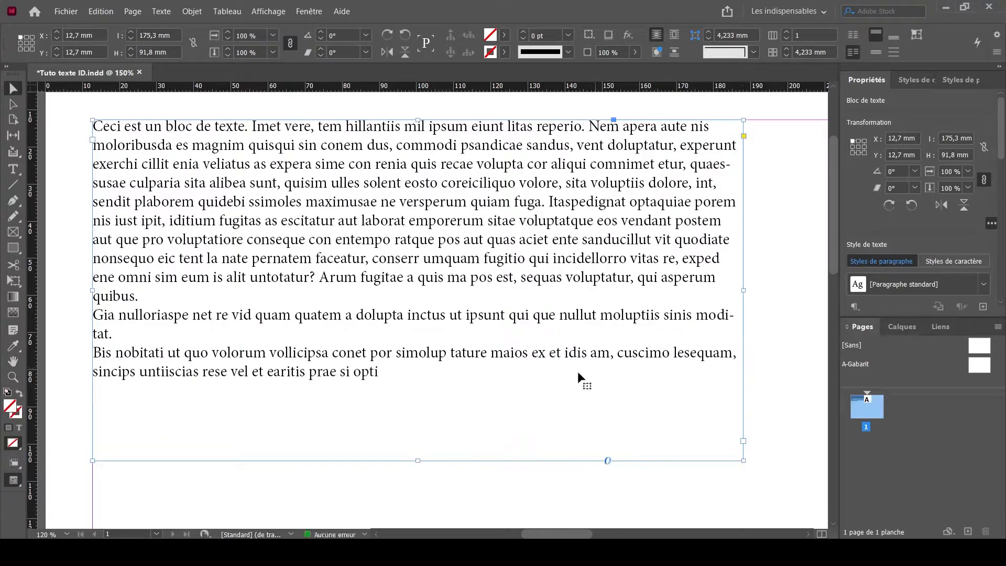
{"action": "double_click", "coordinate": [417, 461]}
{"action": "left_click", "coordinate": [416, 460]}
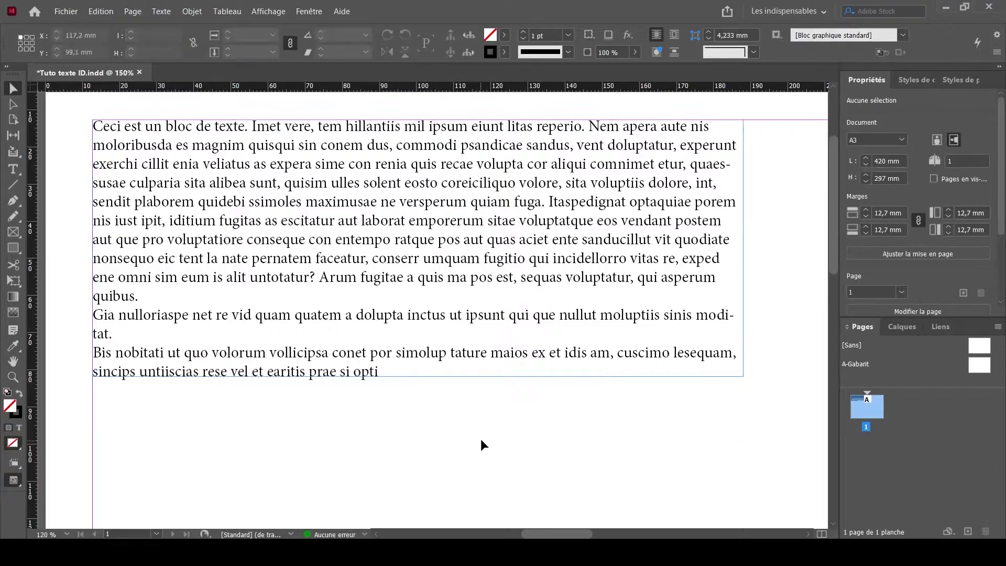
Try distorting the text frame by moving its lower-right anchor point to about X 173.2, Y 92.1 mm and its upper-left one inward
{"action": "scroll", "coordinate": [489, 435], "scroll_direction": "up", "scroll_amount": 1}
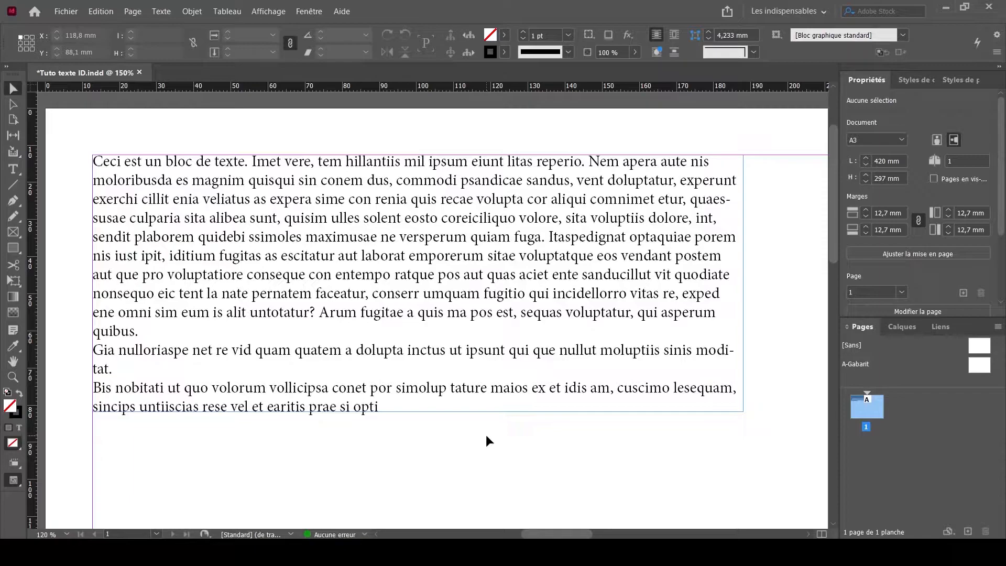
{"action": "left_click", "coordinate": [13, 107]}
{"action": "left_click", "coordinate": [438, 255]}
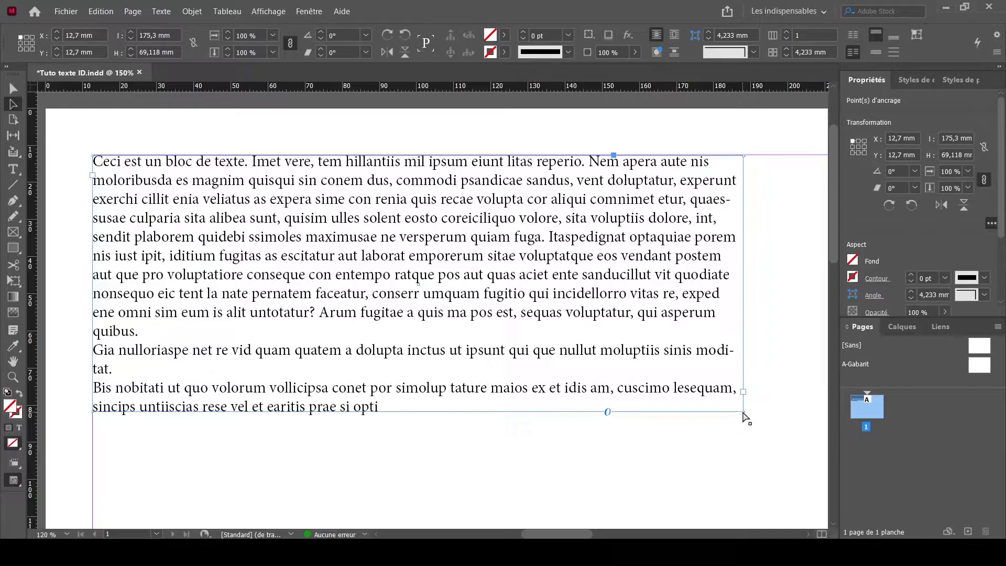
{"action": "left_click_drag", "start_coordinate": [743, 413], "coordinate": [688, 449]}
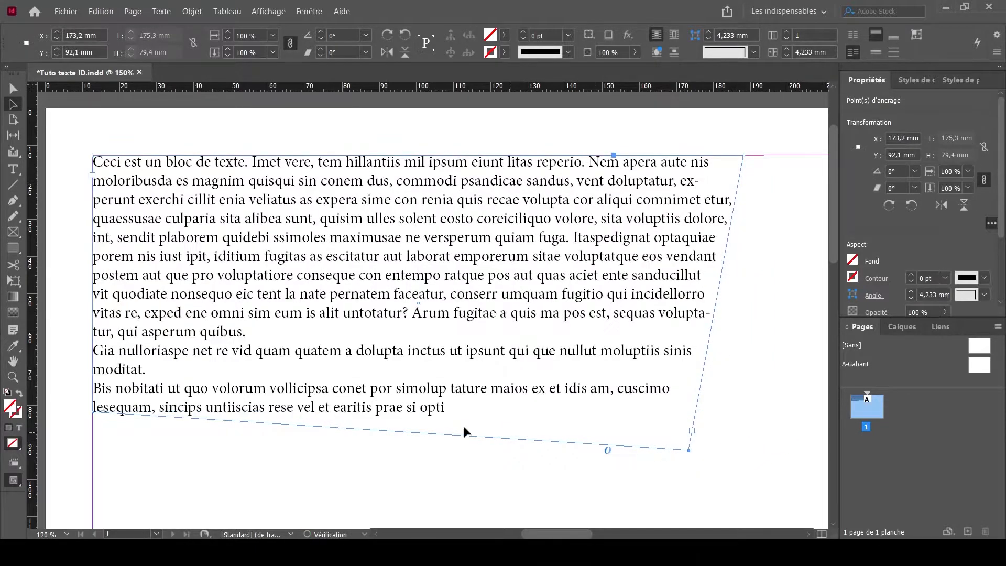
{"action": "left_click_drag", "start_coordinate": [93, 156], "coordinate": [136, 198]}
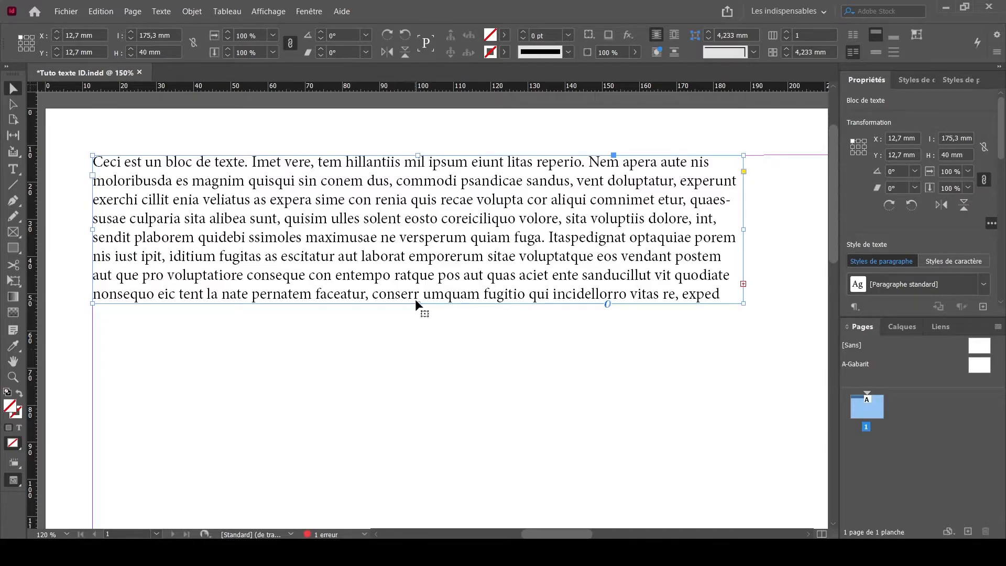
Try extending the shortened text frame's height to about 81 mm, and undo the resize
{"action": "left_click_drag", "start_coordinate": [418, 303], "coordinate": [413, 455]}
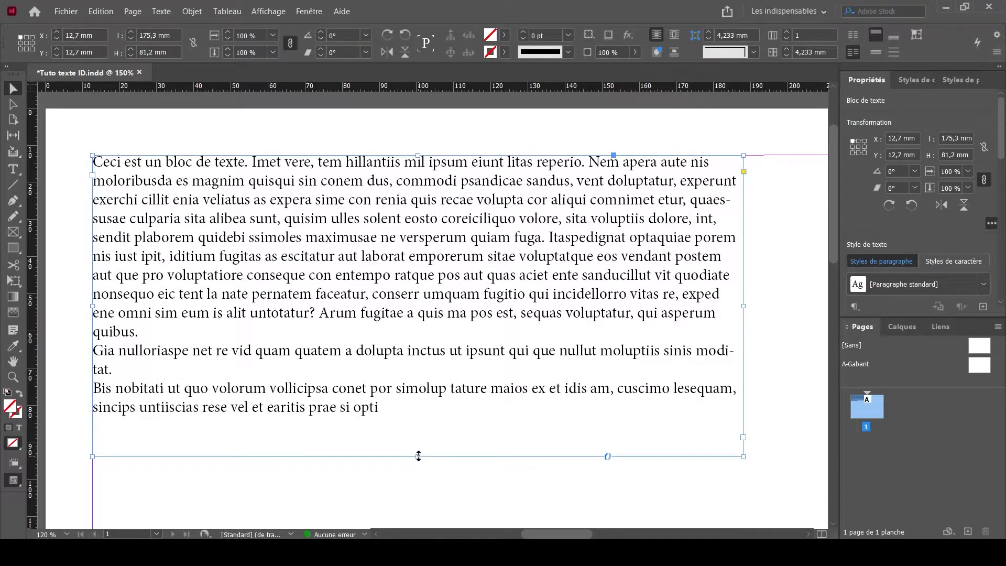
{"action": "key", "text": "ctrl+z"}
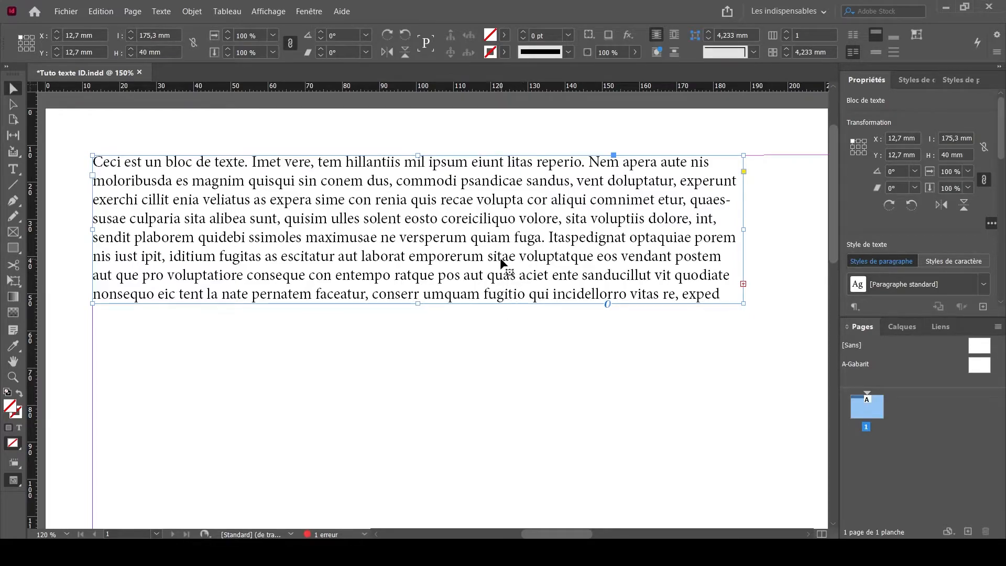
Try font sizes of 10 pt and 14 pt on the overflowing text frame, and return to 12 pt
{"action": "left_click", "coordinate": [320, 13]}
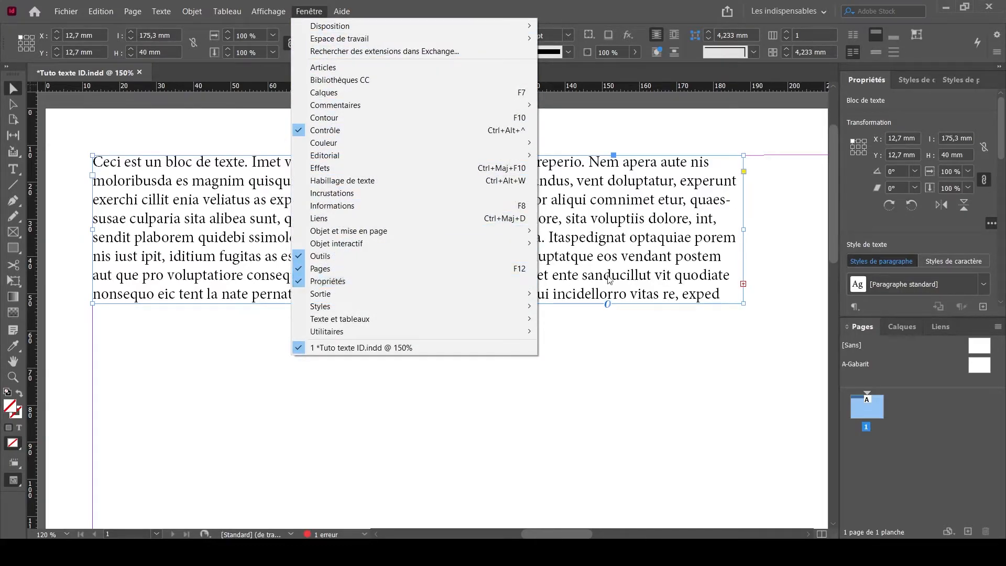
{"action": "left_click", "coordinate": [865, 74]}
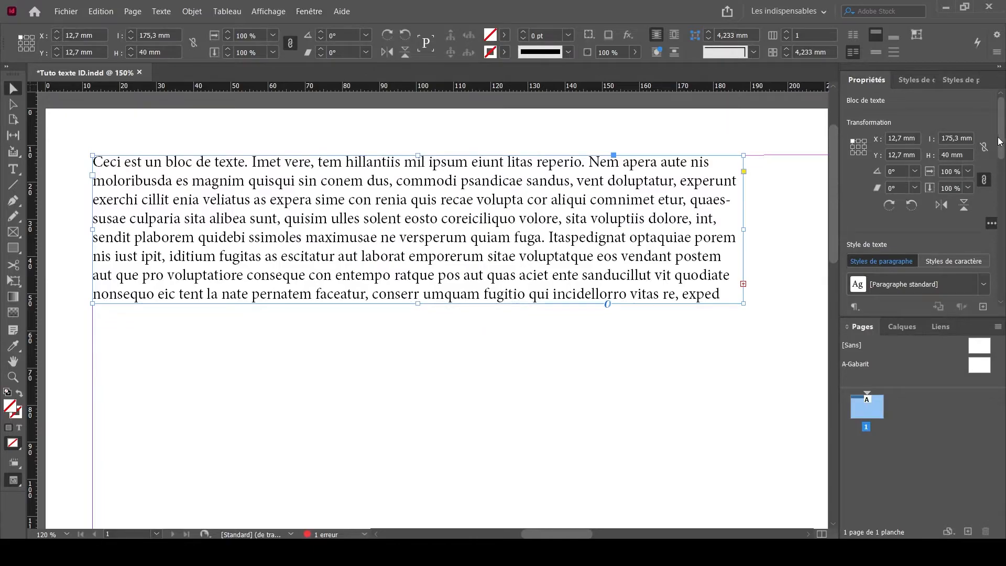
{"action": "left_click_drag", "start_coordinate": [1001, 128], "coordinate": [1005, 216]}
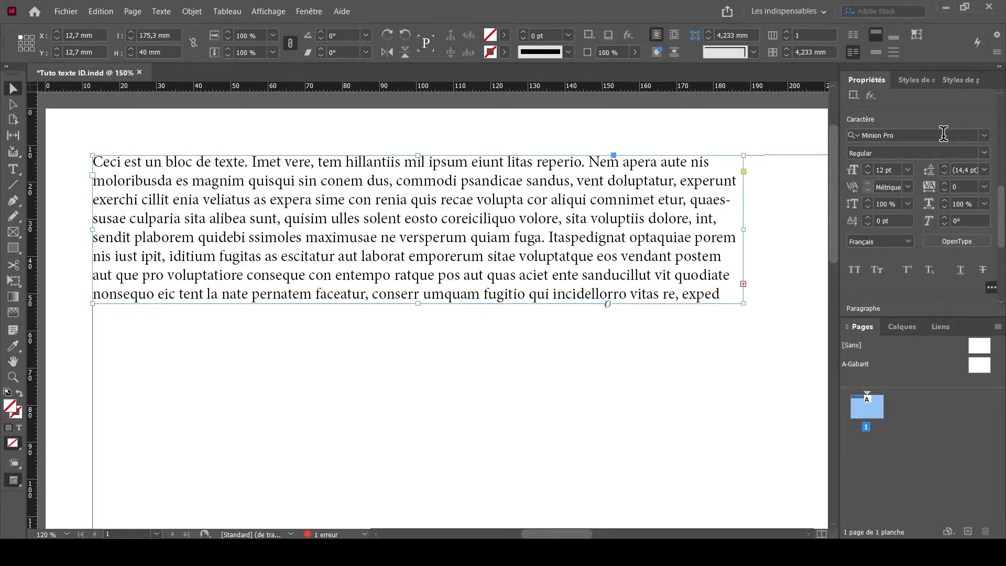
{"action": "left_click", "coordinate": [869, 172]}
{"action": "left_click", "coordinate": [869, 172]}
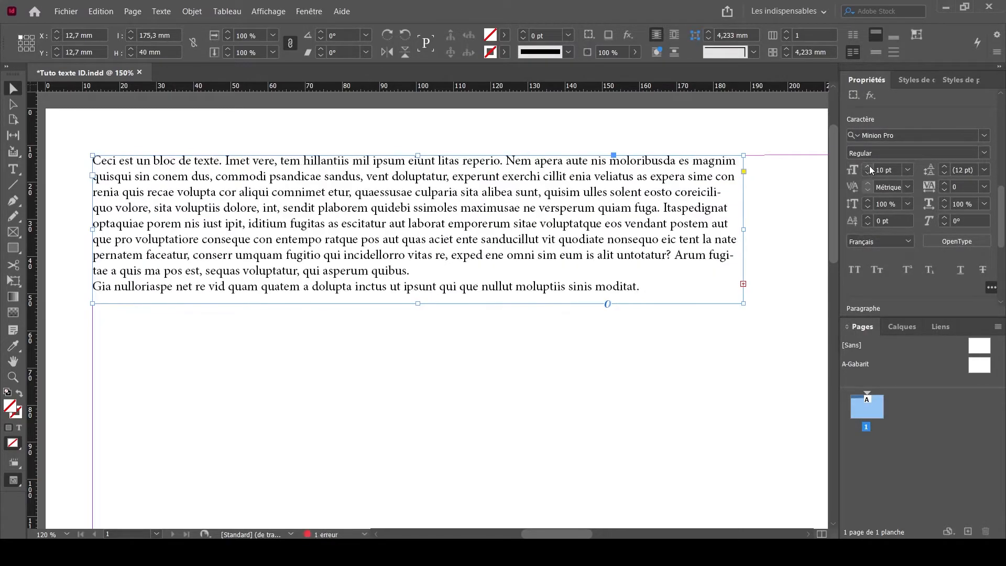
{"action": "left_click", "coordinate": [868, 166]}
{"action": "left_click", "coordinate": [869, 166]}
{"action": "left_click", "coordinate": [868, 167]}
{"action": "left_click", "coordinate": [868, 167]}
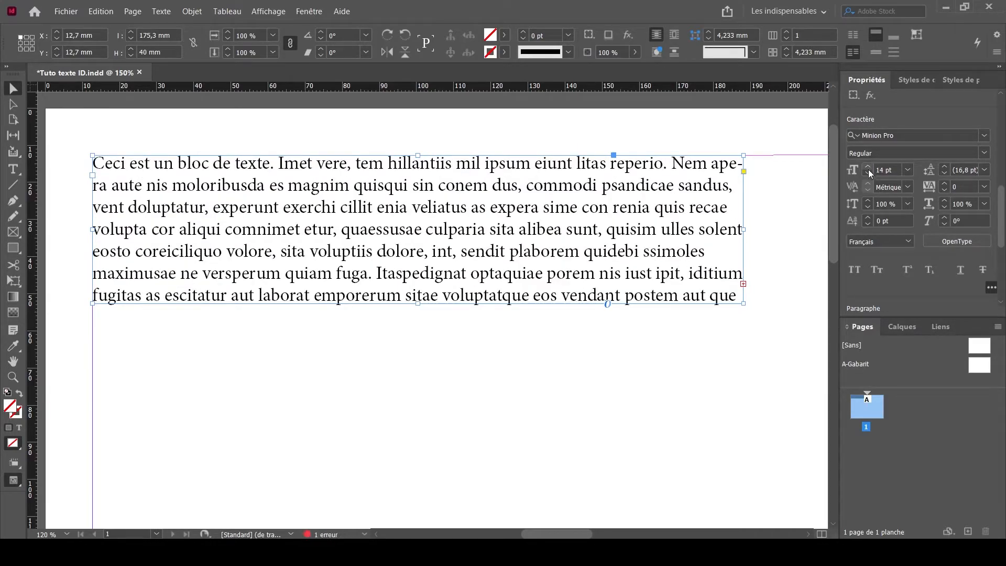
{"action": "left_click", "coordinate": [869, 173]}
{"action": "left_click", "coordinate": [868, 172]}
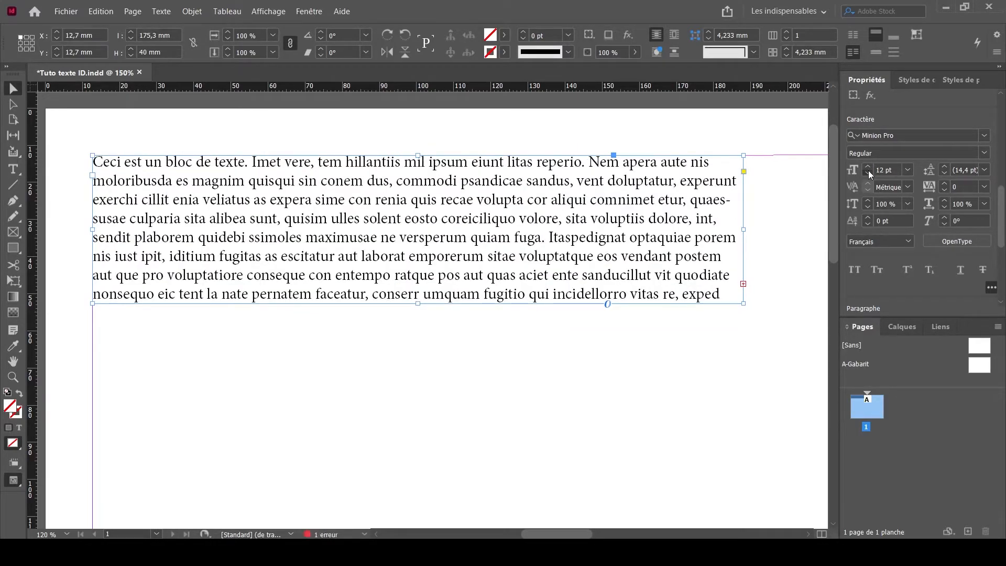
Reduce the font size of the text frame to 9 pt and leave the frame deselected
{"action": "left_click", "coordinate": [869, 172]}
{"action": "left_click", "coordinate": [869, 172]}
{"action": "left_click", "coordinate": [868, 172]}
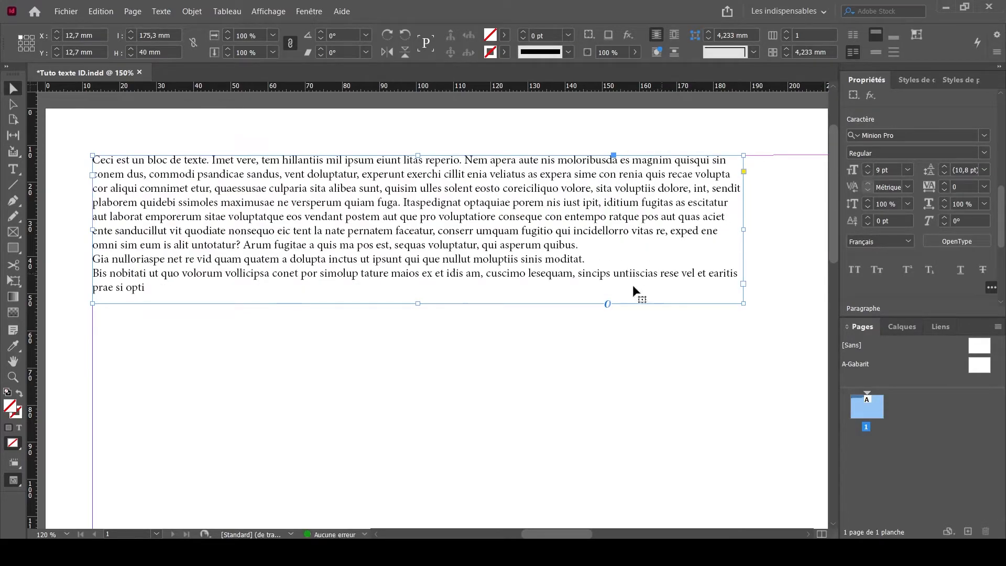
{"action": "left_click", "coordinate": [505, 332]}
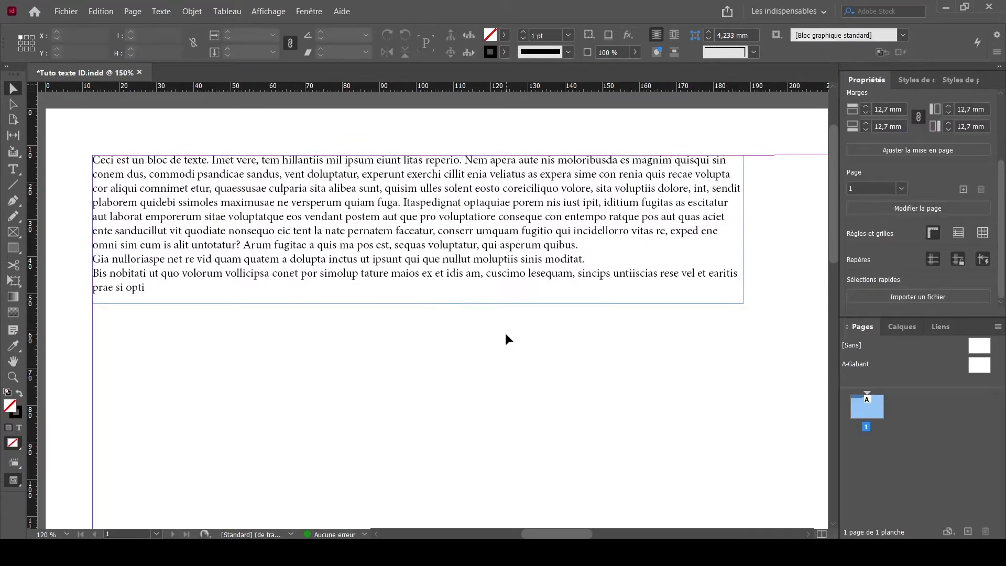
{"action": "left_click", "coordinate": [461, 268]}
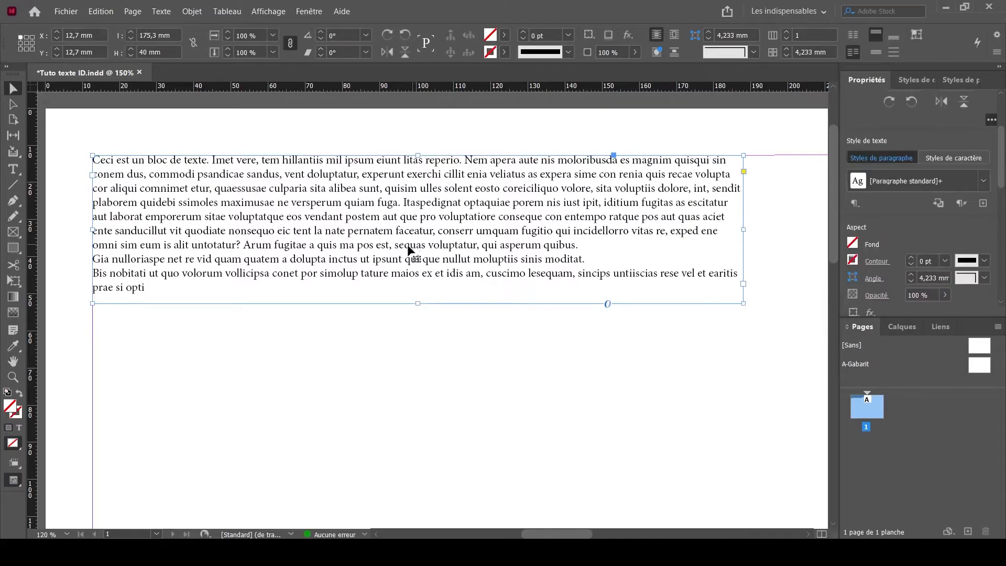
{"action": "left_click", "coordinate": [373, 310]}
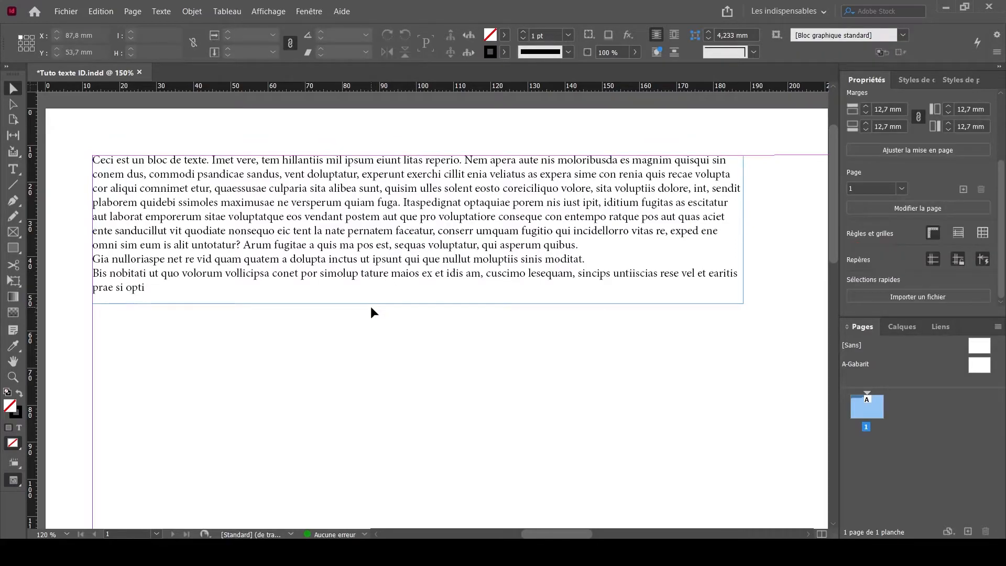
Scale the deselected text frame proportionally to 150 %
{"action": "left_click", "coordinate": [361, 276]}
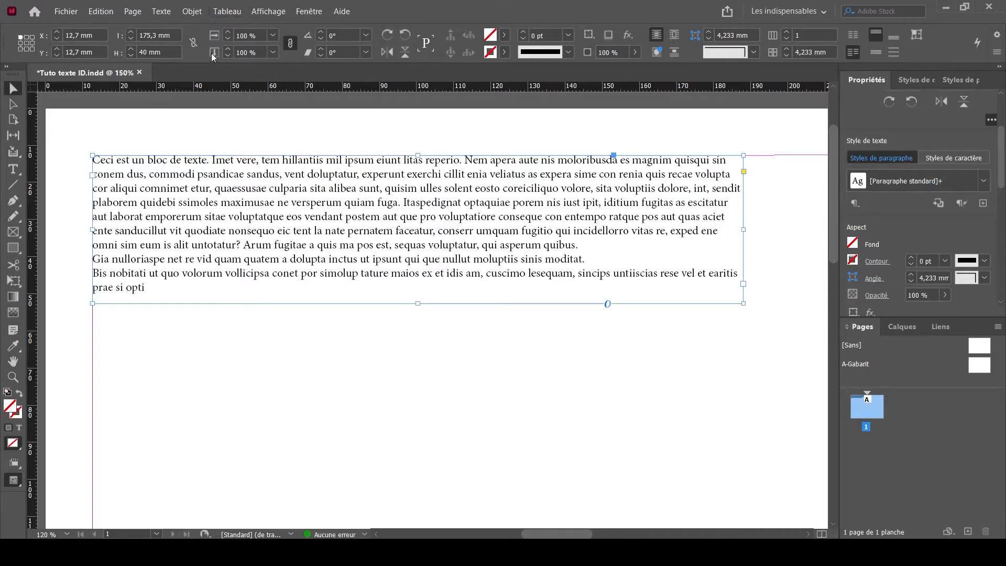
{"action": "left_click", "coordinate": [273, 53]}
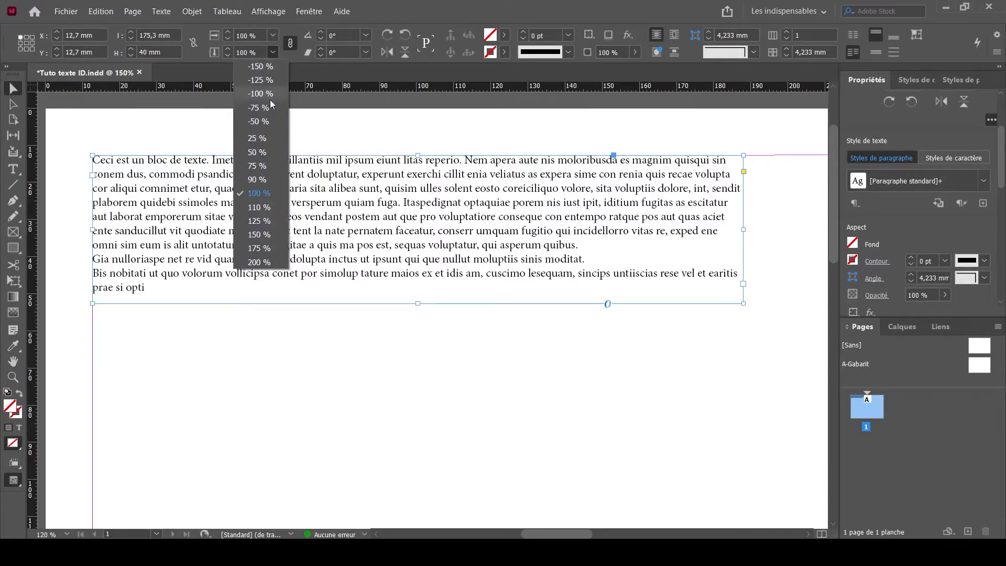
{"action": "left_click", "coordinate": [259, 234]}
Try scaling the enlarged text frame to -75 %, and undo the scaling
{"action": "left_click", "coordinate": [272, 35]}
{"action": "left_click", "coordinate": [260, 91]}
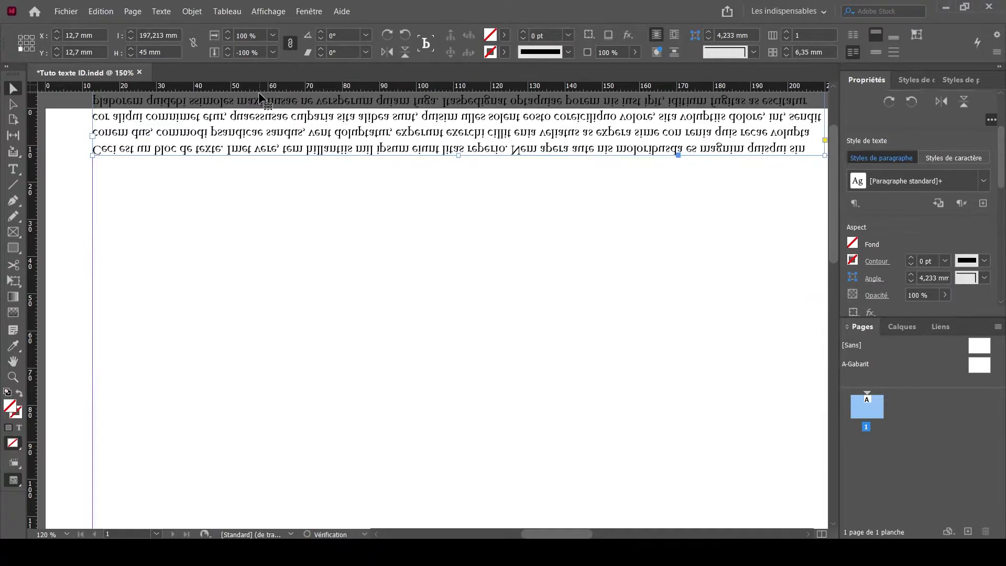
{"action": "key", "text": "ctrl+z"}
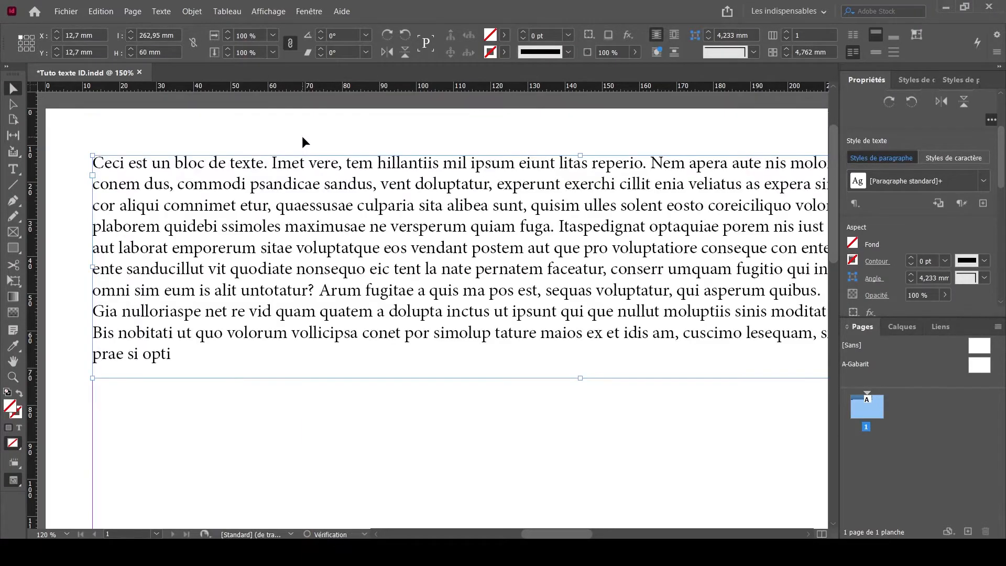
Scale the enlarged text frame proportionally to 90 % and show the page at 100 % zoom
{"action": "left_click", "coordinate": [272, 35]}
{"action": "left_click", "coordinate": [257, 163]}
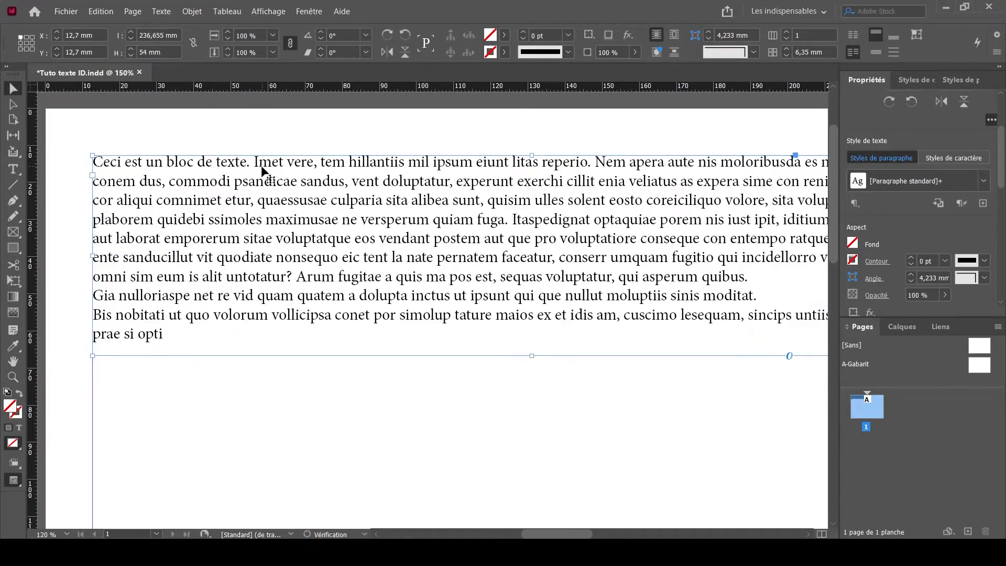
{"action": "key", "text": "ctrl+1"}
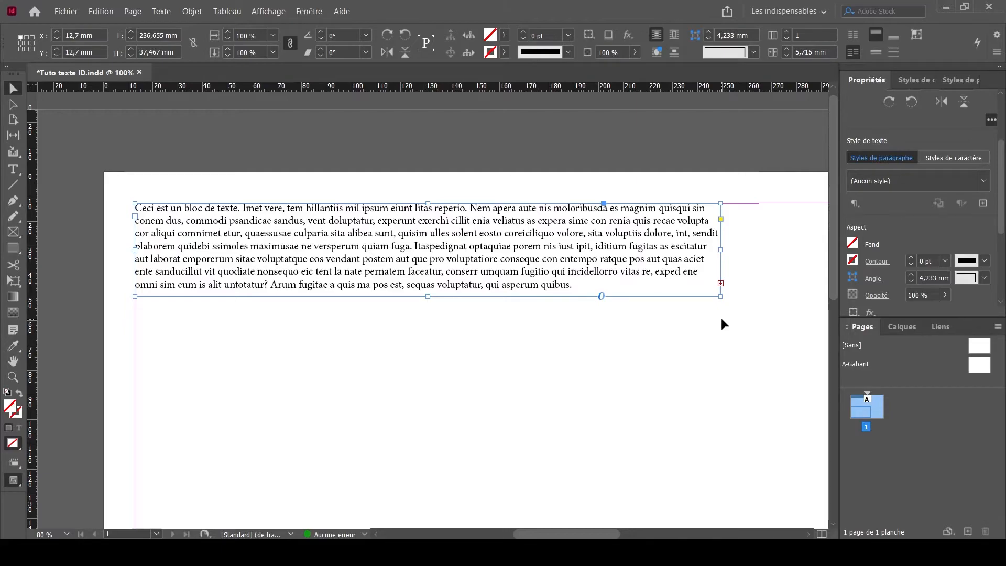
Try flowing the overset text into a new frame of the same width drawn below the first, and undo it
{"action": "left_click", "coordinate": [720, 282]}
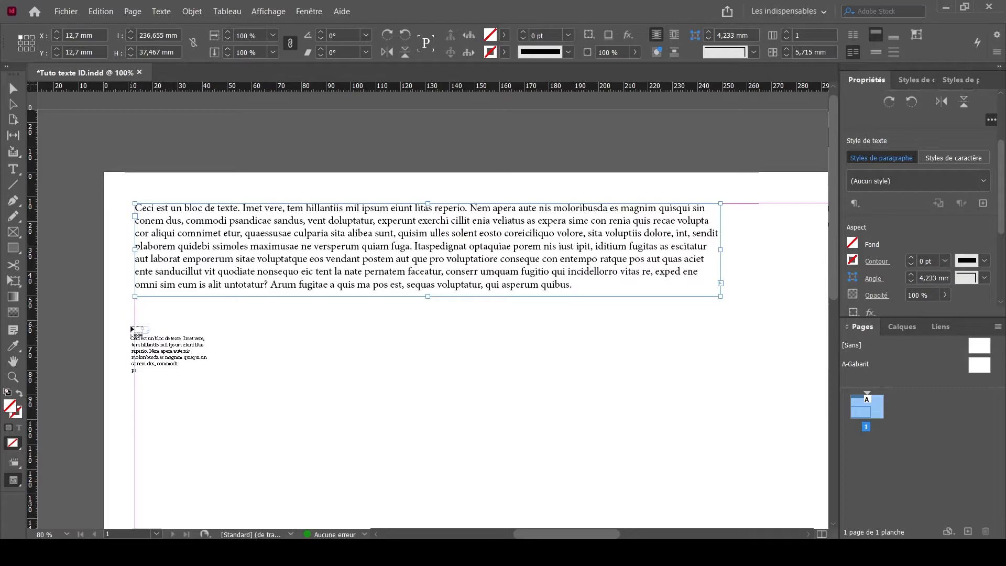
{"action": "left_click_drag", "start_coordinate": [135, 326], "coordinate": [721, 406]}
{"action": "key", "text": "ctrl+z"}
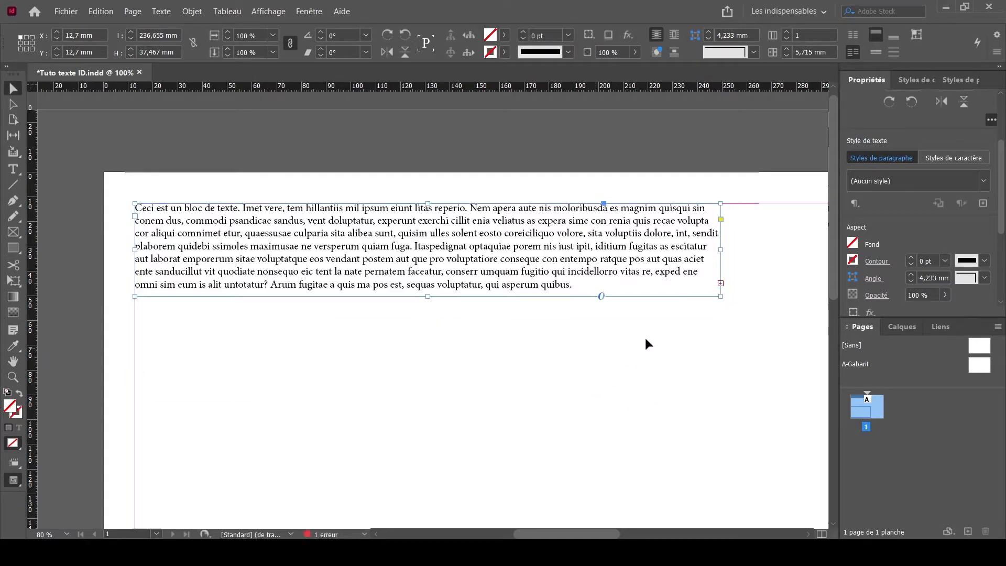
Flow the overset text into the empty frame lower on the page and move that frame up to about Y 89 mm
{"action": "left_click", "coordinate": [721, 284]}
{"action": "scroll", "coordinate": [417, 341], "scroll_direction": "down", "scroll_amount": 7}
{"action": "scroll", "coordinate": [256, 320], "scroll_direction": "down", "scroll_amount": 1}
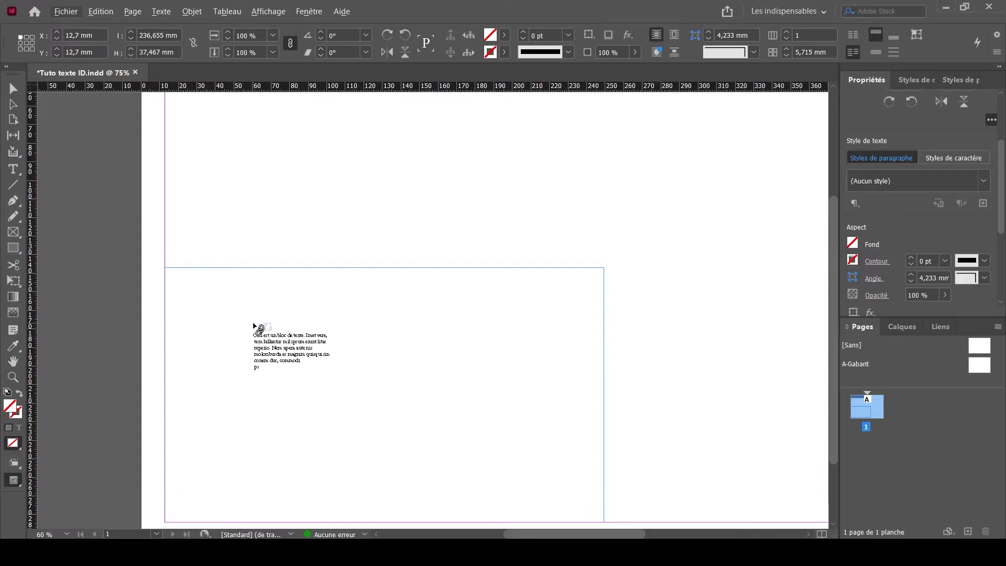
{"action": "left_click", "coordinate": [253, 324]}
{"action": "scroll", "coordinate": [274, 322], "scroll_direction": "up", "scroll_amount": 3}
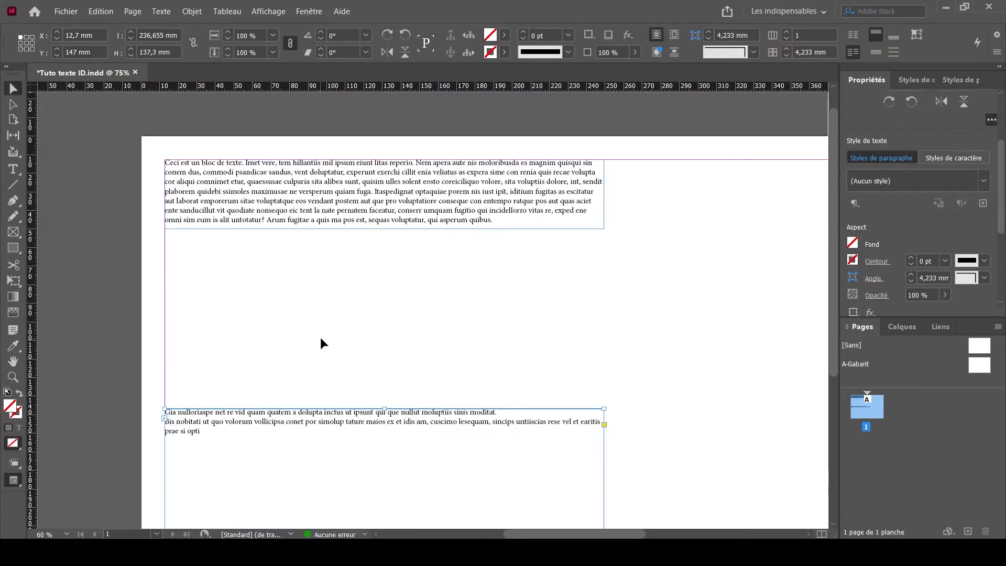
{"action": "left_click", "coordinate": [321, 338]}
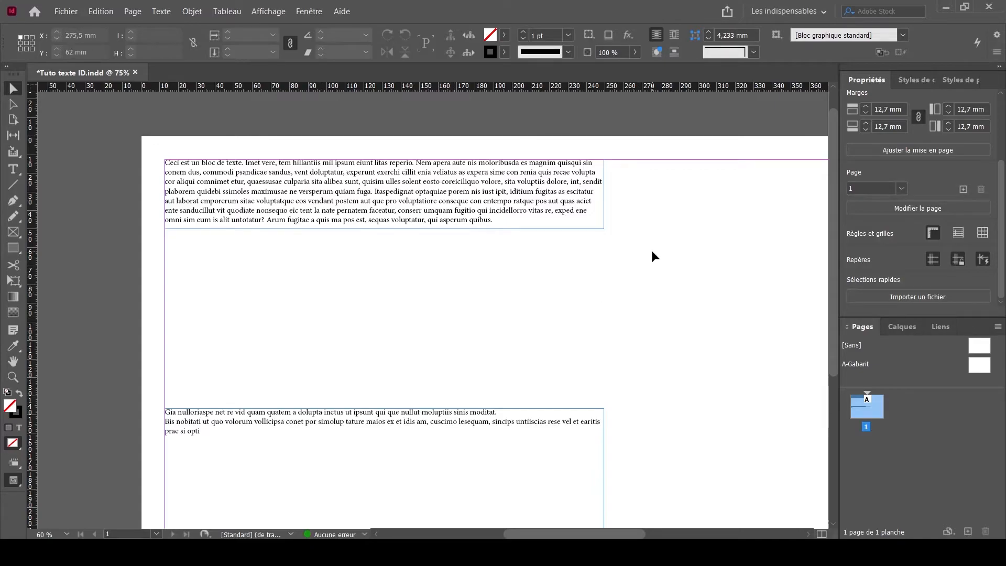
{"action": "left_click_drag", "start_coordinate": [378, 441], "coordinate": [381, 334]}
{"action": "left_click", "coordinate": [409, 267]}
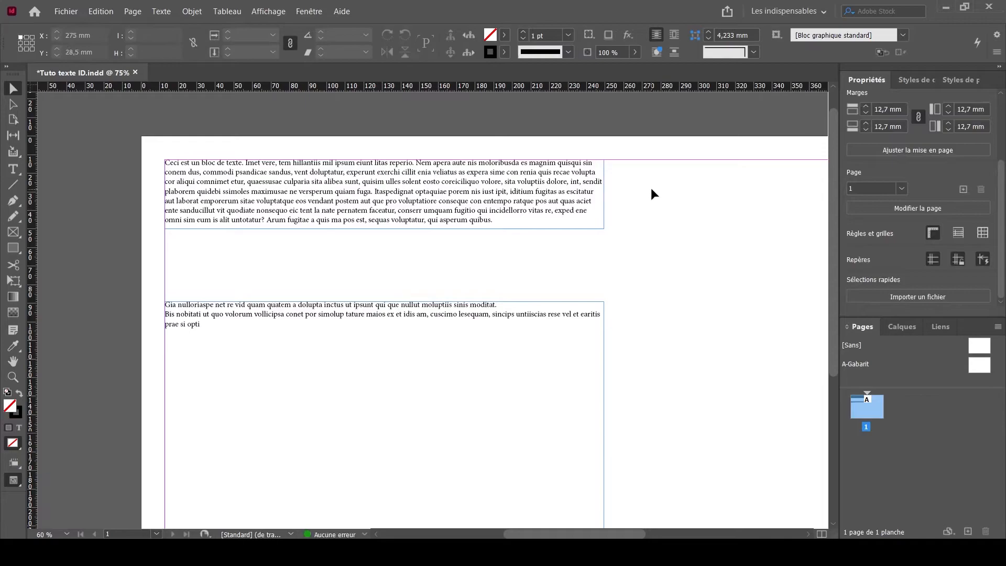
Convert the text of both threaded frames to outlines and inspect the vectorised letters up close
{"action": "left_click_drag", "start_coordinate": [651, 188], "coordinate": [419, 363]}
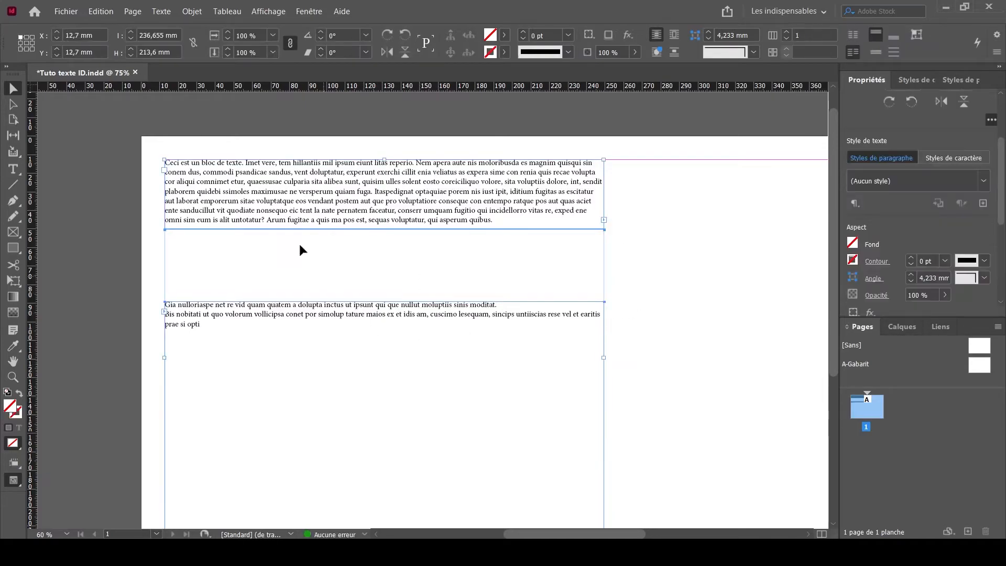
{"action": "left_click", "coordinate": [160, 11]}
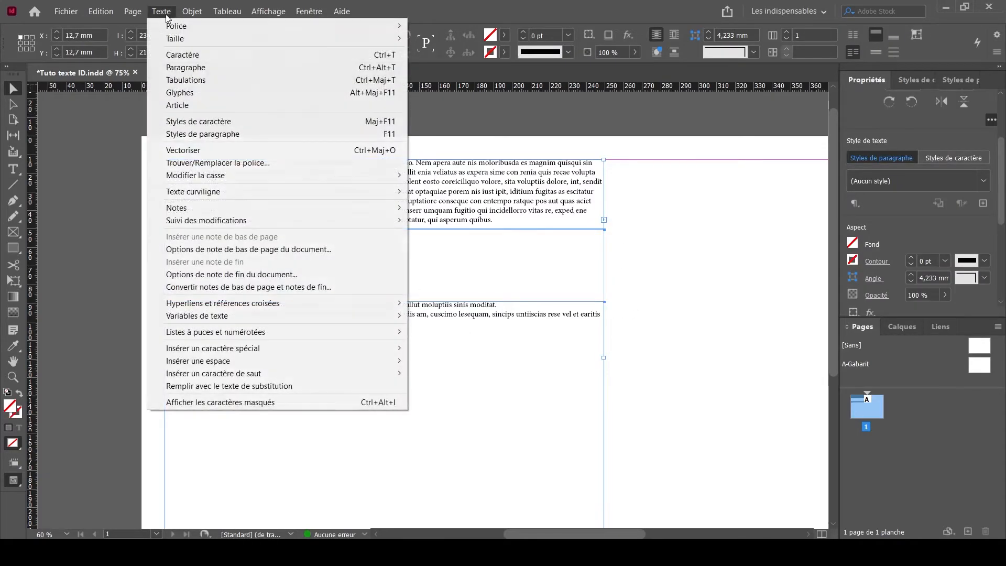
{"action": "left_click", "coordinate": [197, 150]}
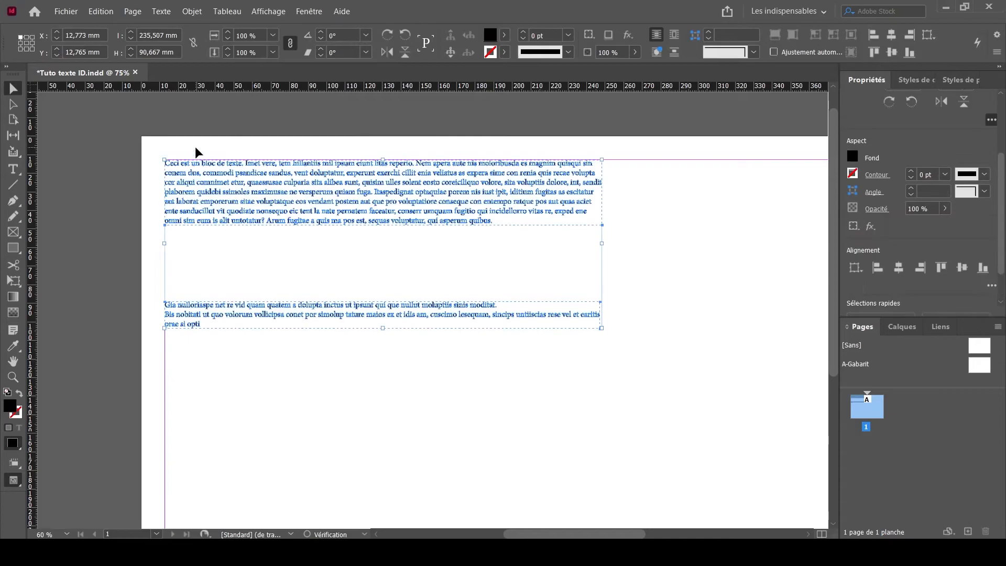
{"action": "left_click", "coordinate": [287, 241]}
{"action": "scroll", "coordinate": [317, 225], "scroll_direction": "up", "scroll_amount": 8}
{"action": "scroll", "coordinate": [331, 214], "scroll_direction": "down", "scroll_amount": 8}
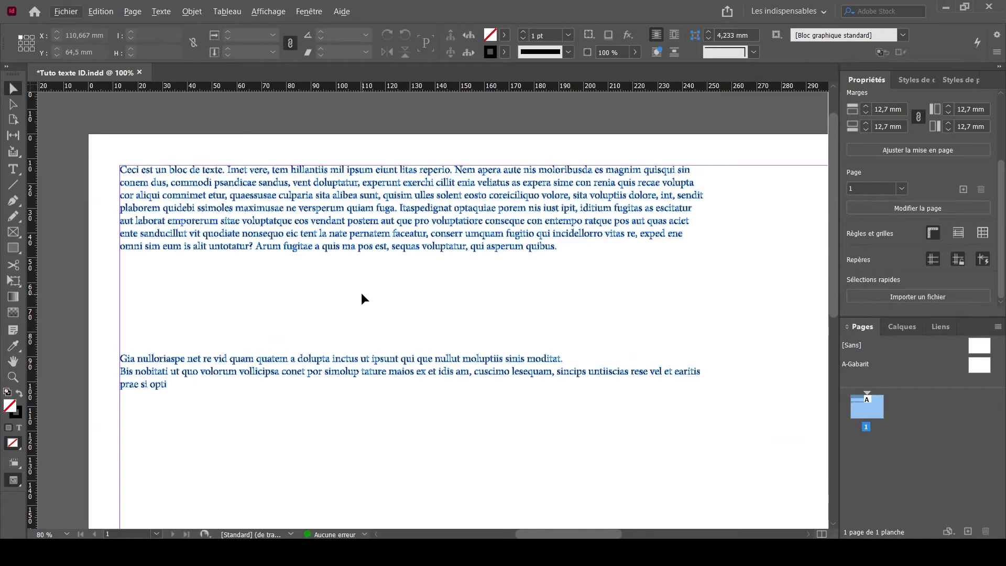
Export the document in Adobe PDF (impression) format as Tuto texte ID.pdf, replacing the existing file and keeping the modified [Qualité supérieure] preset
{"action": "left_click", "coordinate": [63, 11]}
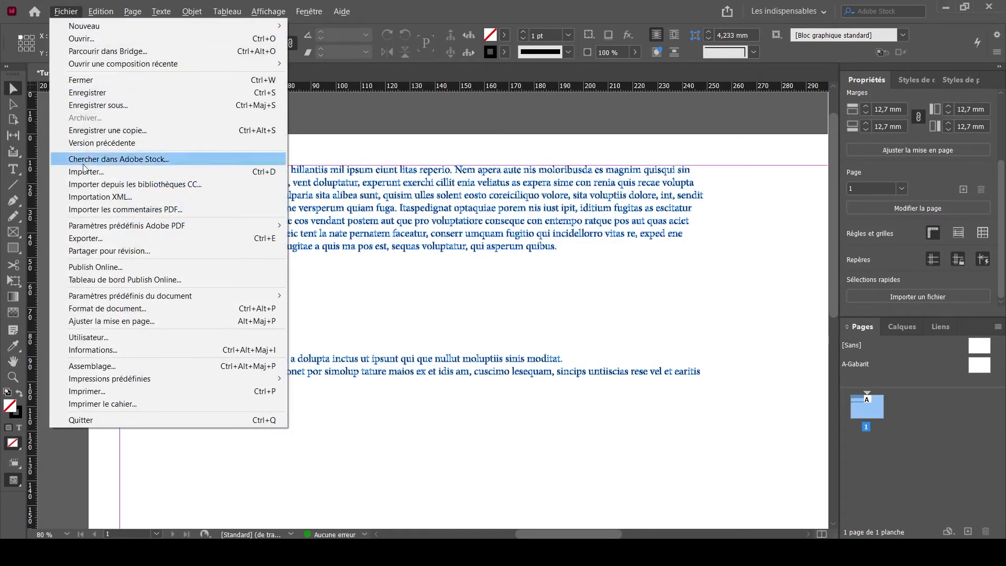
{"action": "left_click", "coordinate": [94, 237]}
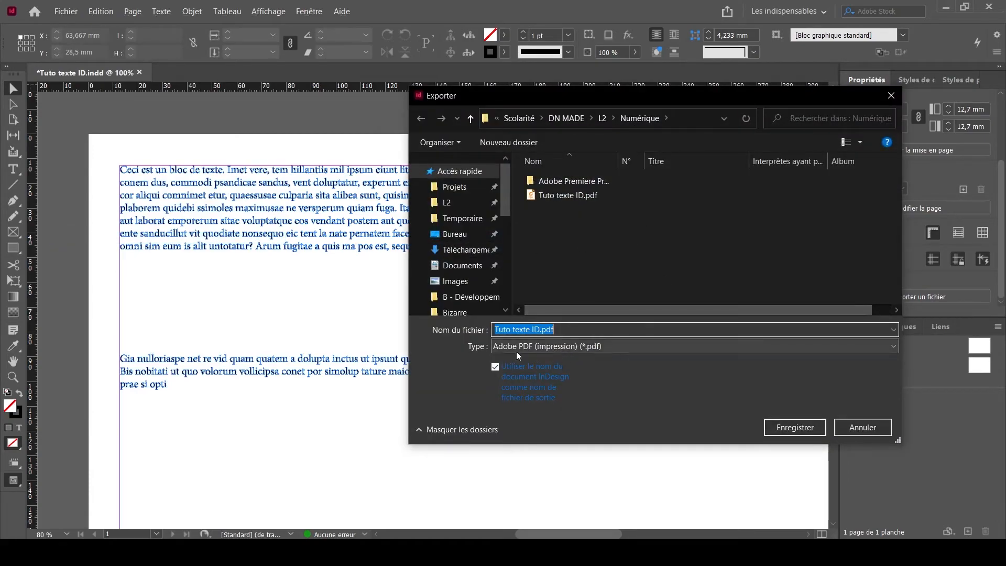
{"action": "left_click", "coordinate": [768, 427]}
{"action": "left_click", "coordinate": [533, 276]}
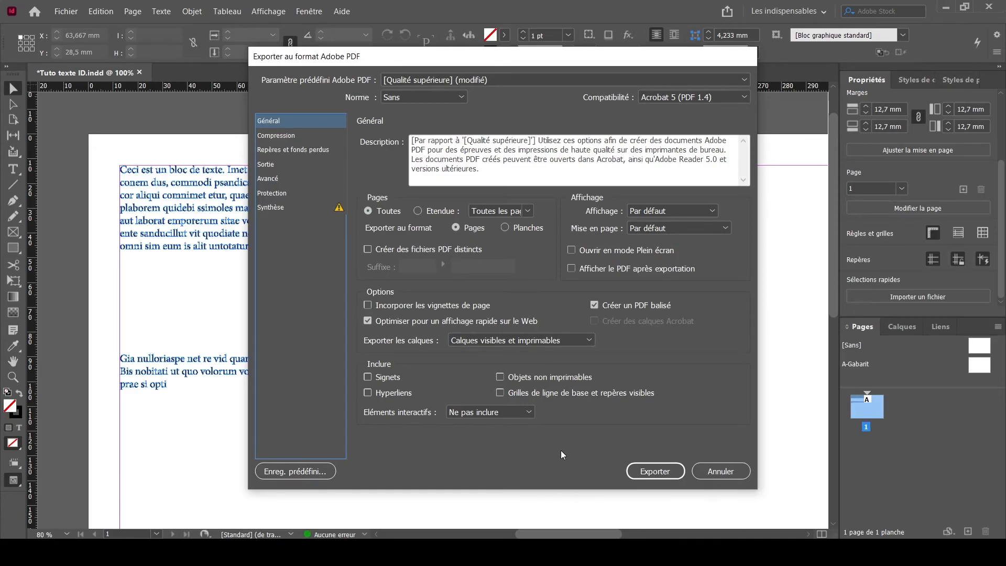
{"action": "left_click", "coordinate": [648, 473]}
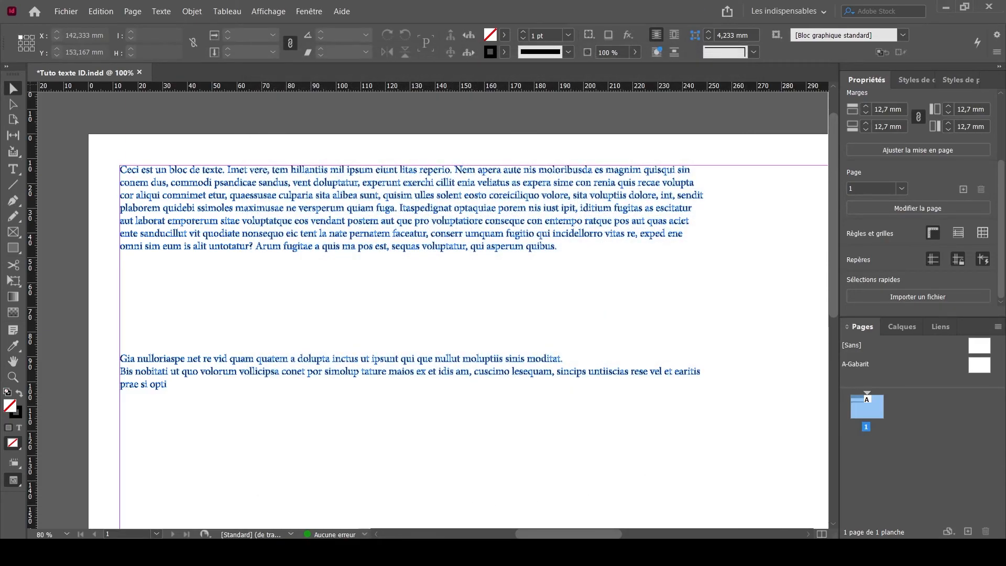
Switch to File Explorer and open the exported Tuto texte ID.pdf from the Numérique folder
{"action": "left_click", "coordinate": [241, 553]}
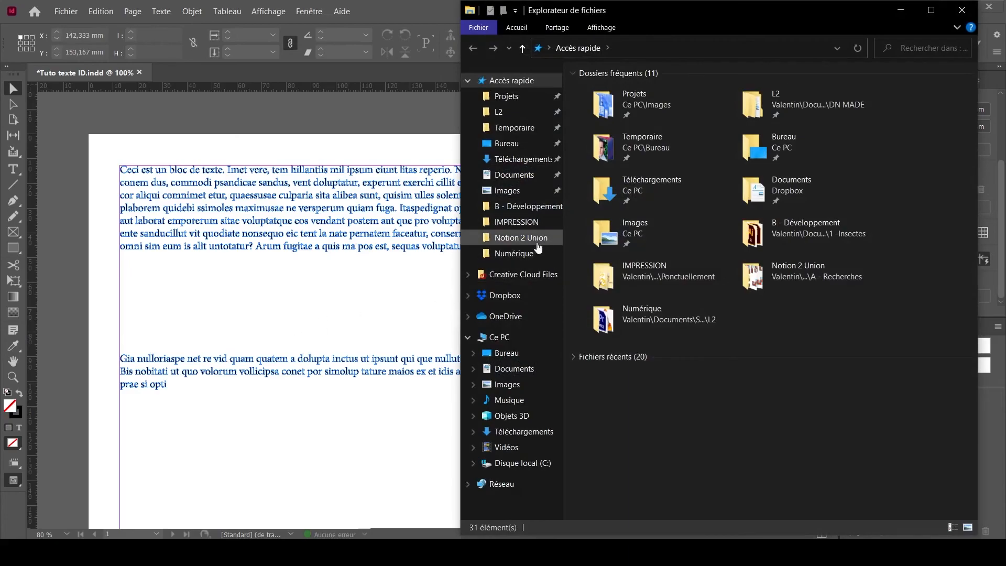
{"action": "left_click", "coordinate": [513, 253]}
{"action": "double_click", "coordinate": [618, 216]}
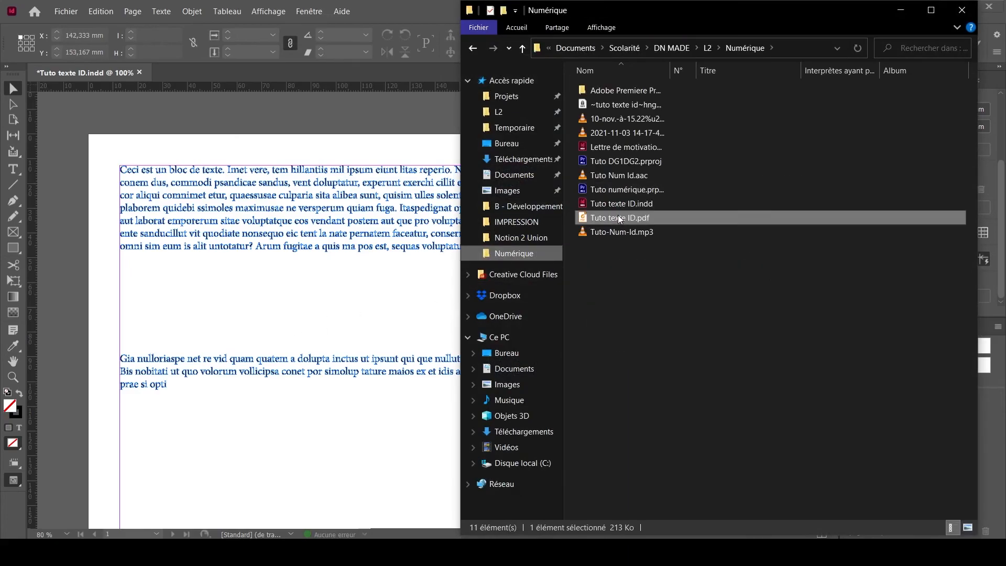